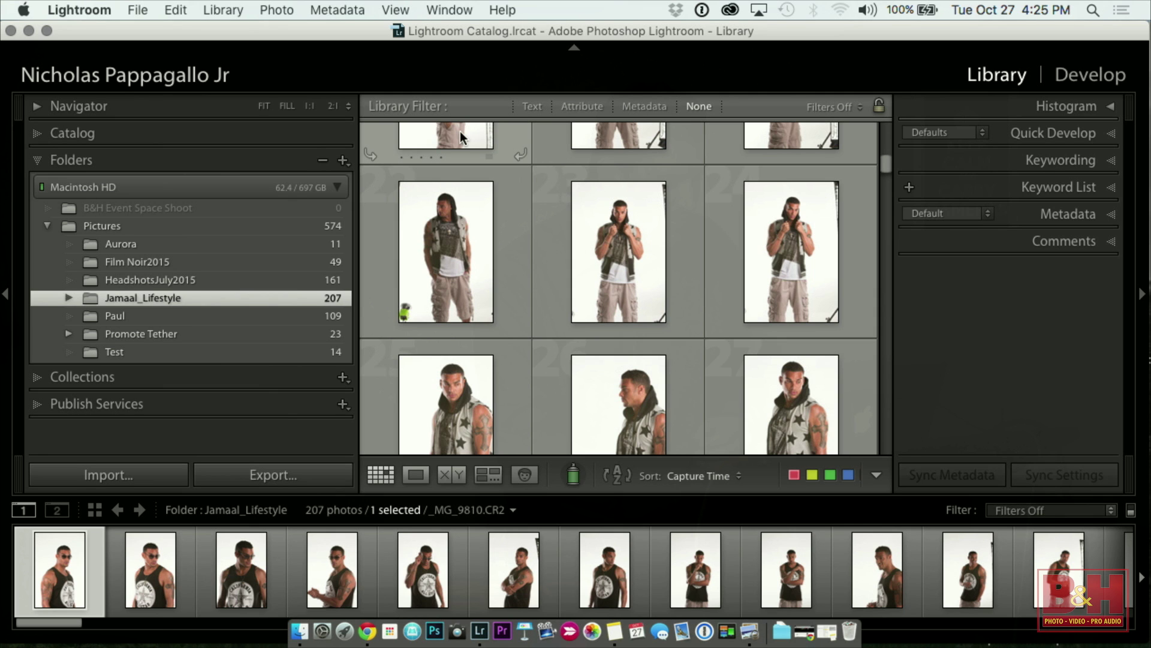
Open a thumbnail from the Jamaal_Lifestyle grid in Loupe view.
{"action": "double_click", "coordinate": [449, 223]}
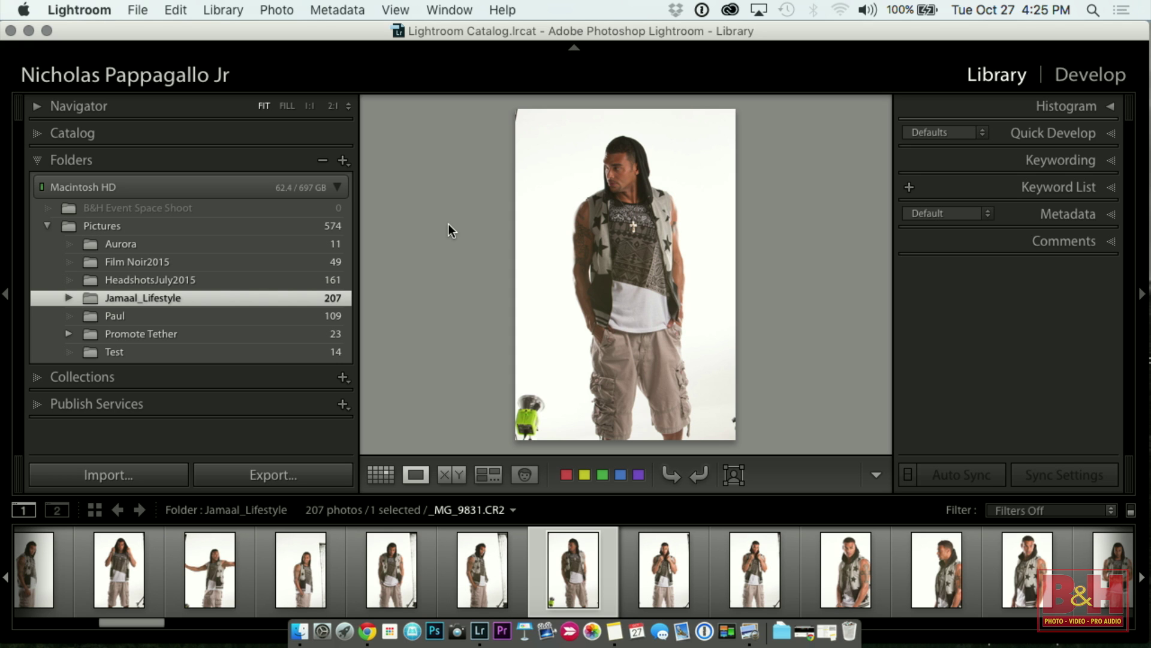
Label successive photos Red, Yellow and Green with the 6, 7 and 8 keys.
{"action": "key", "text": "6"}
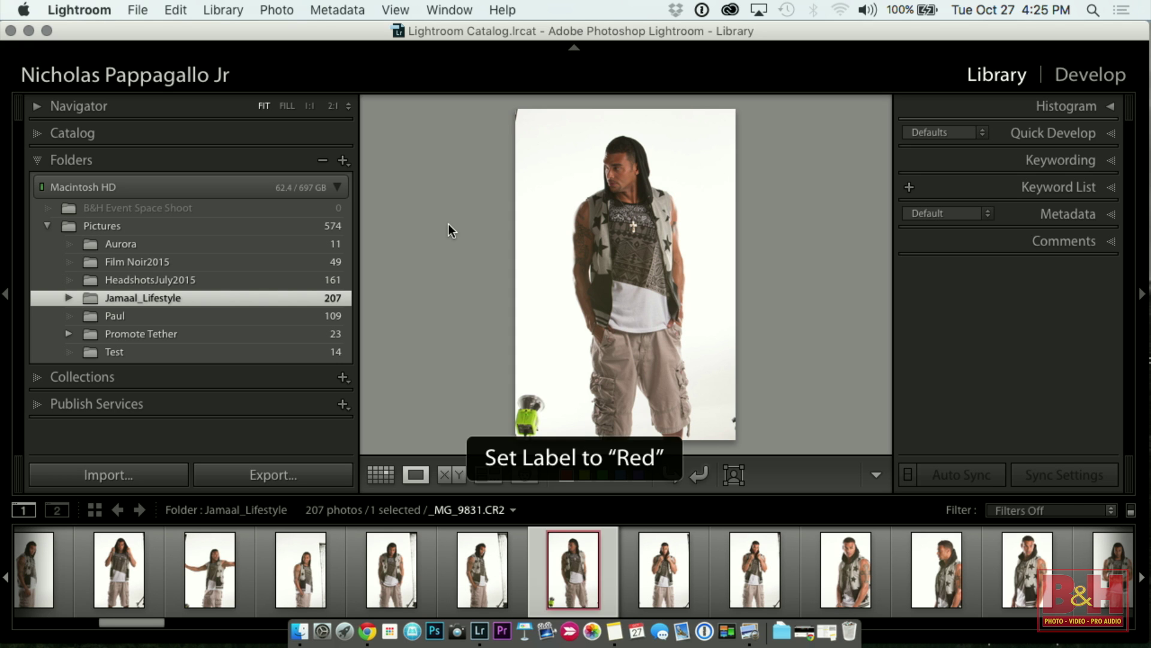
{"action": "key", "text": "7"}
{"action": "key", "text": "8"}
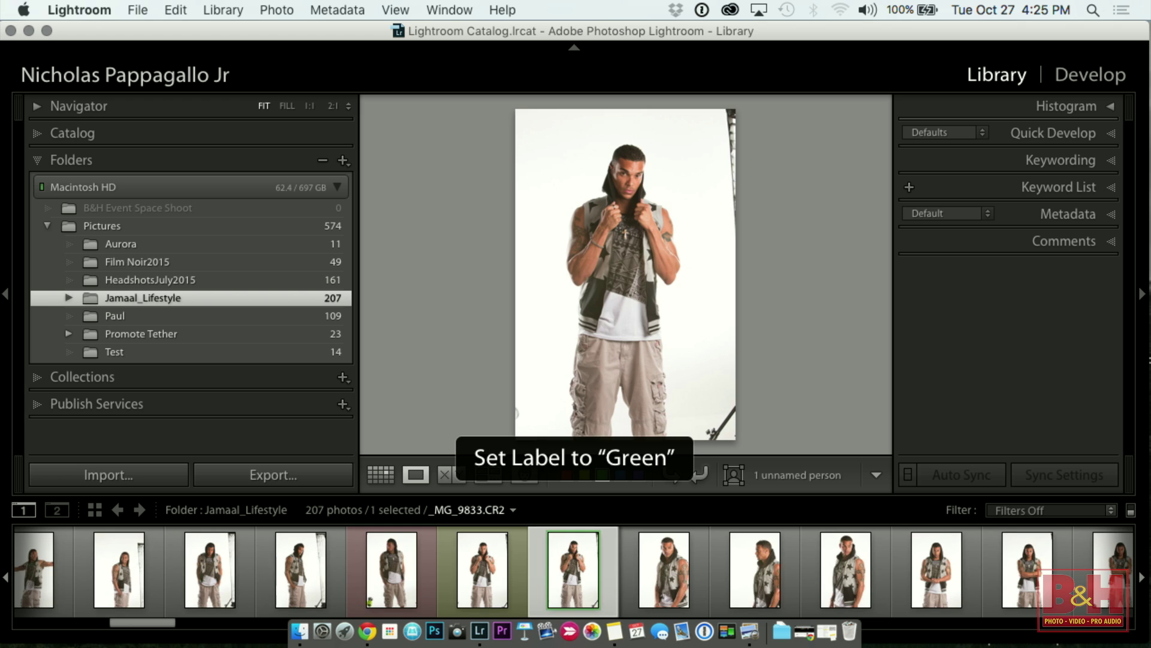
{"action": "key", "text": "7"}
{"action": "key", "text": "8"}
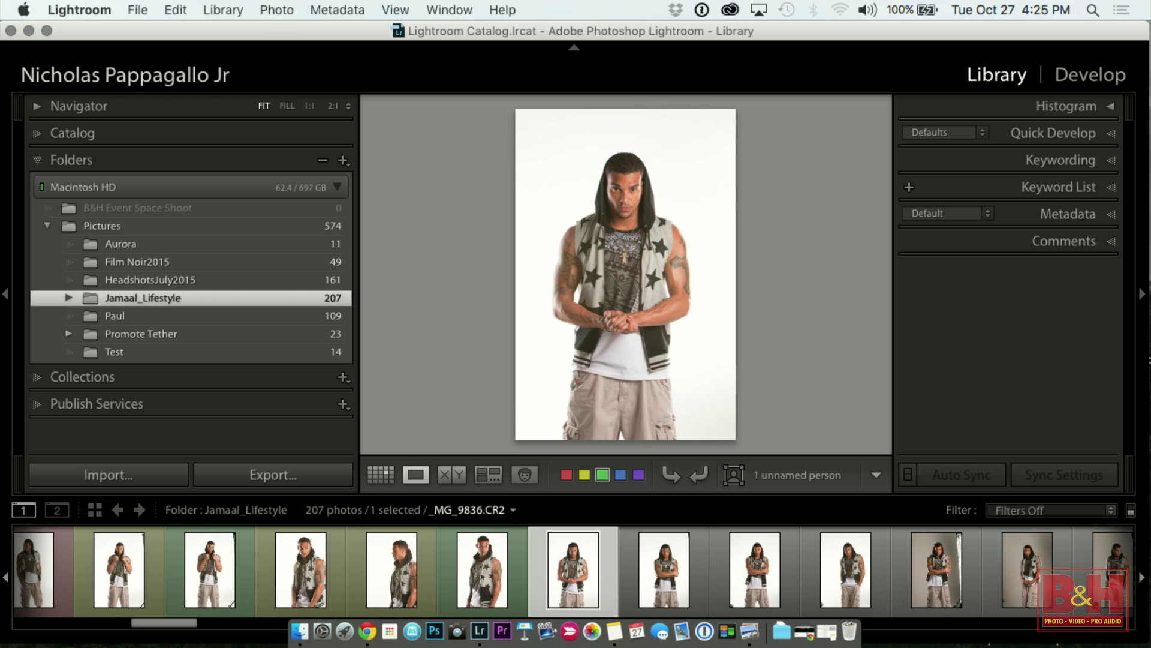
{"action": "key", "text": "Right"}
{"action": "key", "text": "8"}
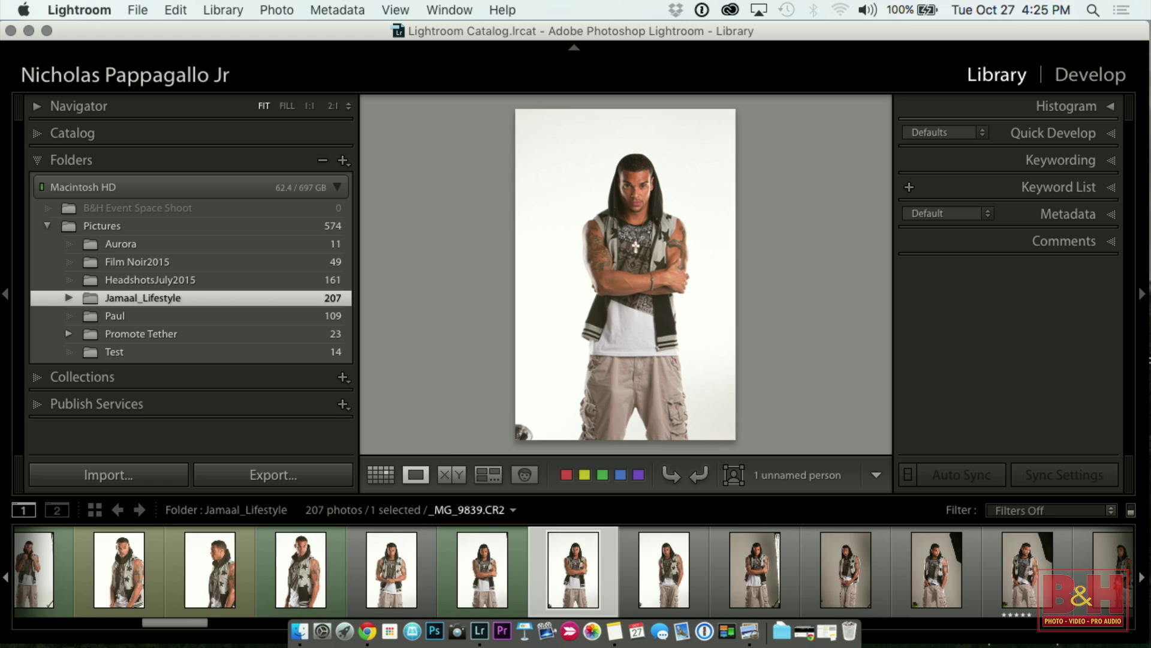
{"action": "key", "text": "7"}
Return to the Grid view and scroll up through the labelled thumbnails.
{"action": "key", "text": "g"}
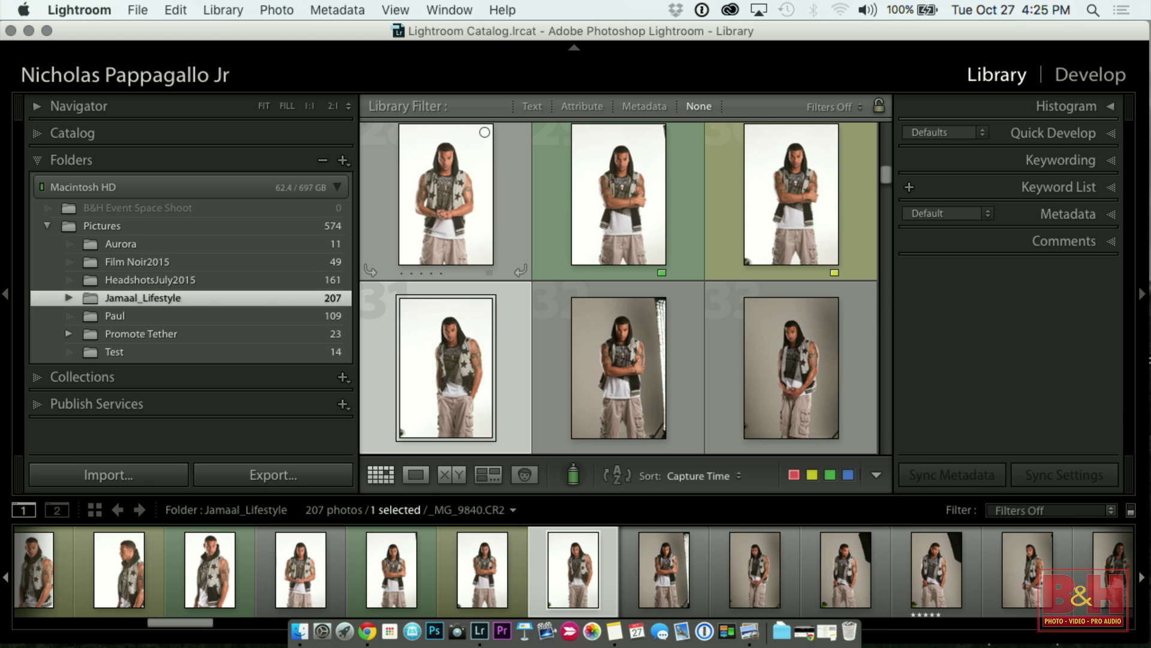
{"action": "scroll", "coordinate": [401, 238], "scroll_direction": "up", "scroll_amount": 4}
{"action": "scroll", "coordinate": [400, 238], "scroll_direction": "up", "scroll_amount": 2}
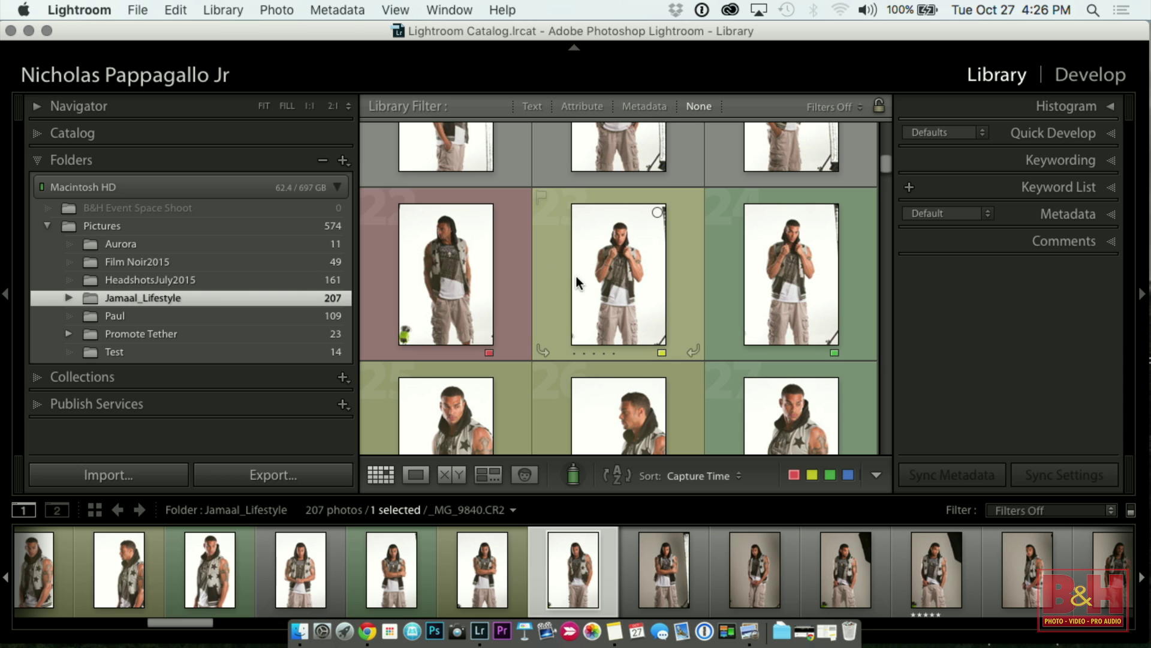
{"action": "mouse_move", "coordinate": [576, 276]}
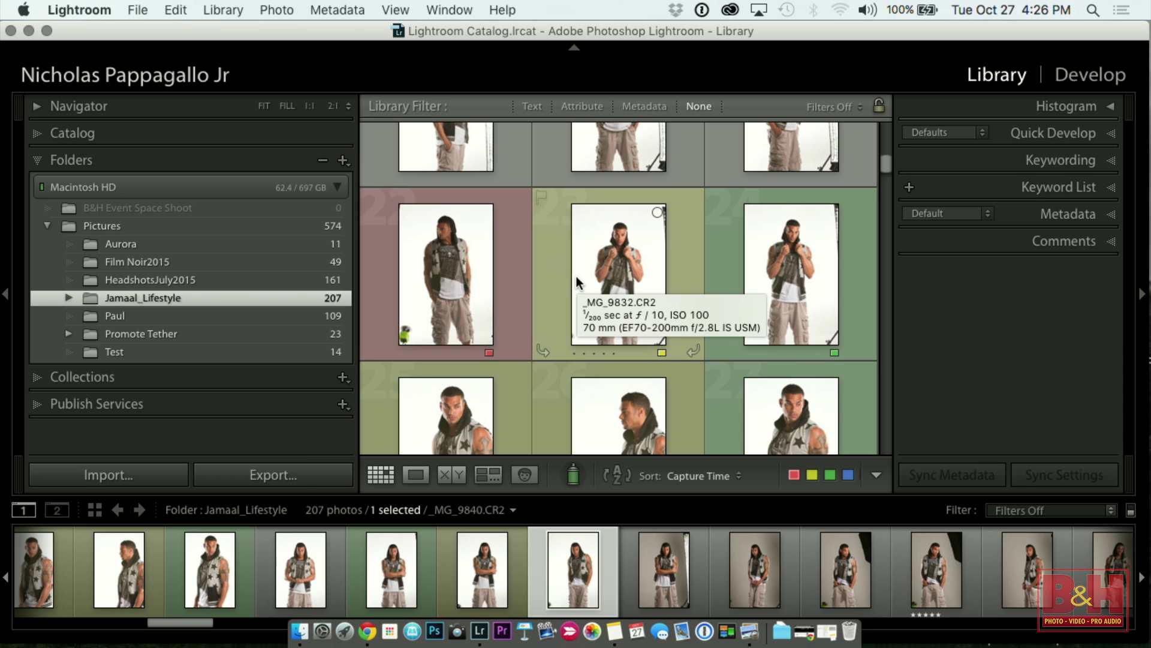
{"action": "mouse_move", "coordinate": [756, 271]}
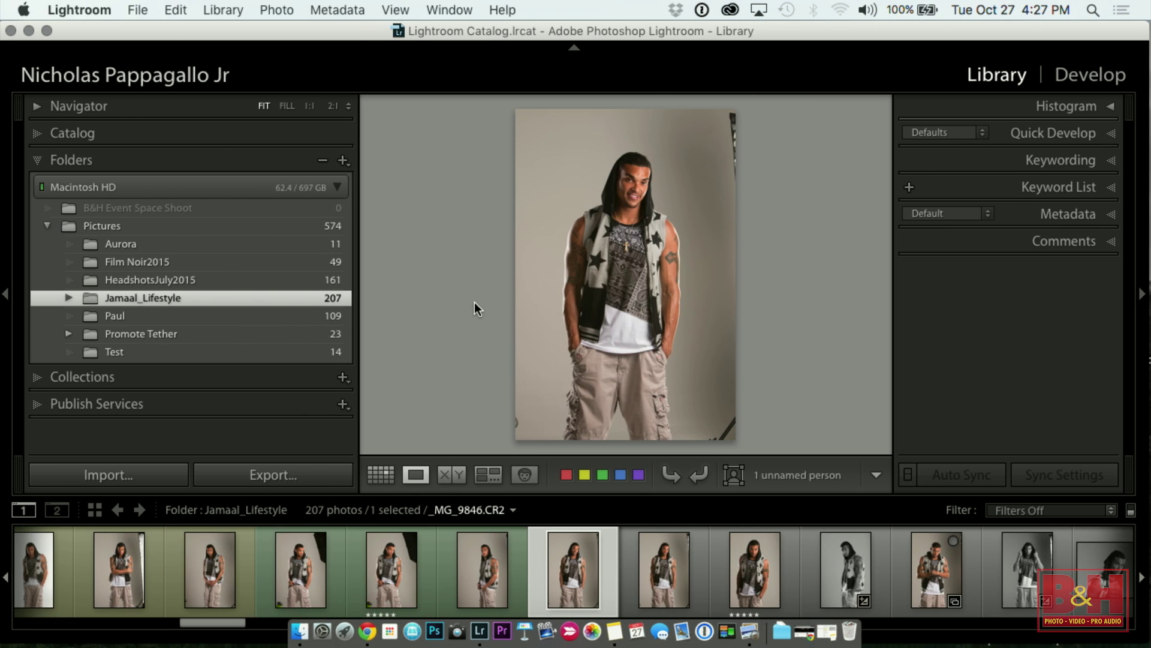
Back in Grid, use Edit > Select by Color Label > Red to select the red-labelled photos.
{"action": "key", "text": "g"}
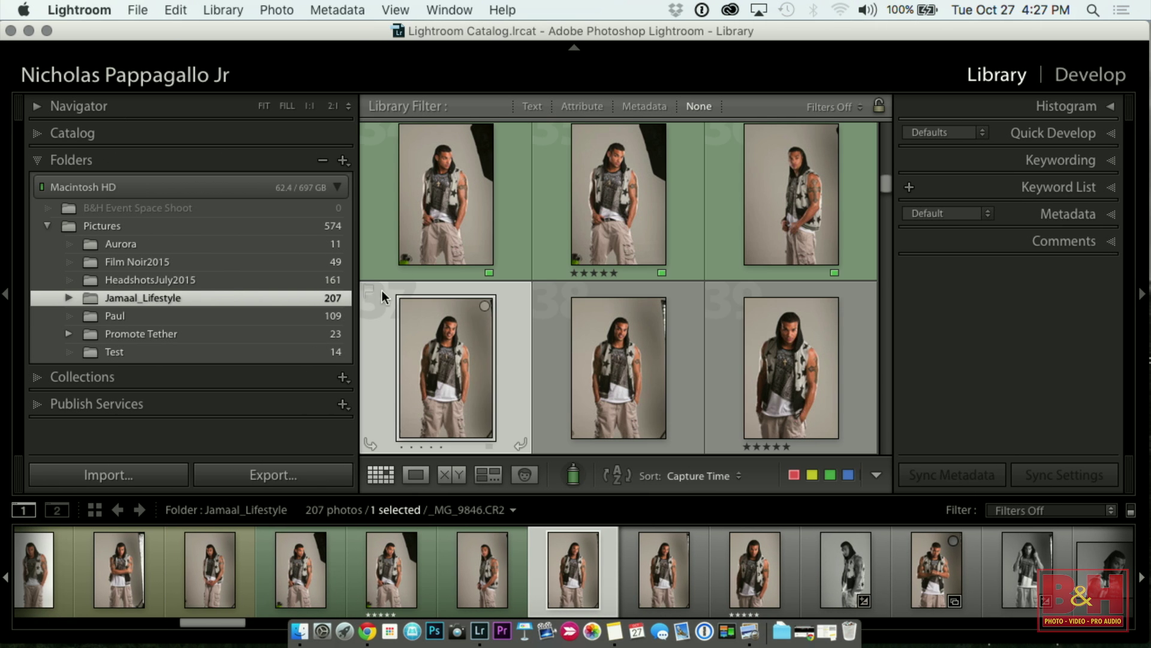
{"action": "scroll", "coordinate": [527, 248], "scroll_direction": "up", "scroll_amount": 3}
{"action": "left_click", "coordinate": [138, 10]}
{"action": "left_click", "coordinate": [137, 11]}
{"action": "left_click", "coordinate": [176, 10]}
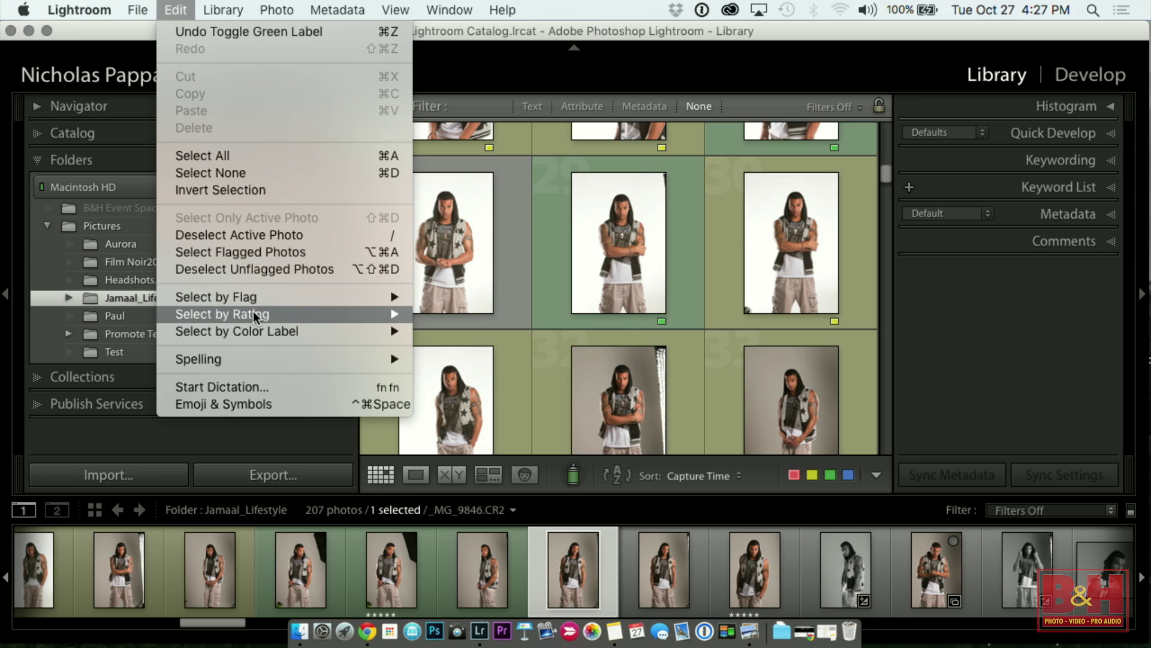
{"action": "mouse_move", "coordinate": [264, 331]}
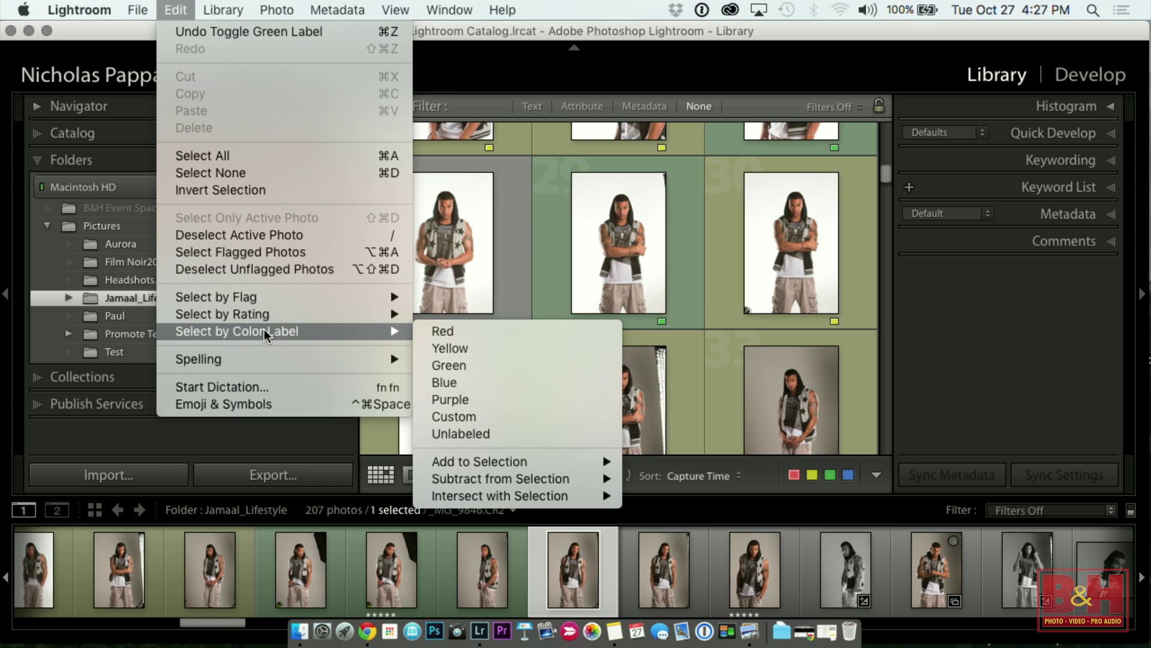
{"action": "left_click", "coordinate": [456, 332]}
{"action": "scroll", "coordinate": [647, 307], "scroll_direction": "down", "scroll_amount": 5}
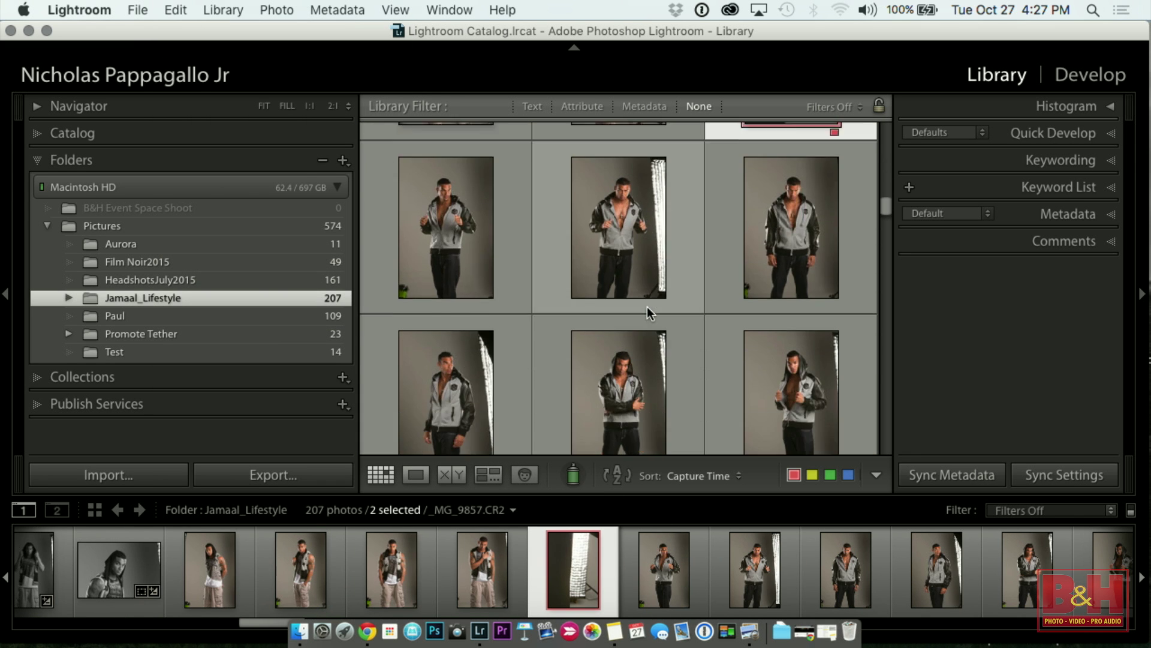
{"action": "scroll", "coordinate": [646, 307], "scroll_direction": "up", "scroll_amount": 5}
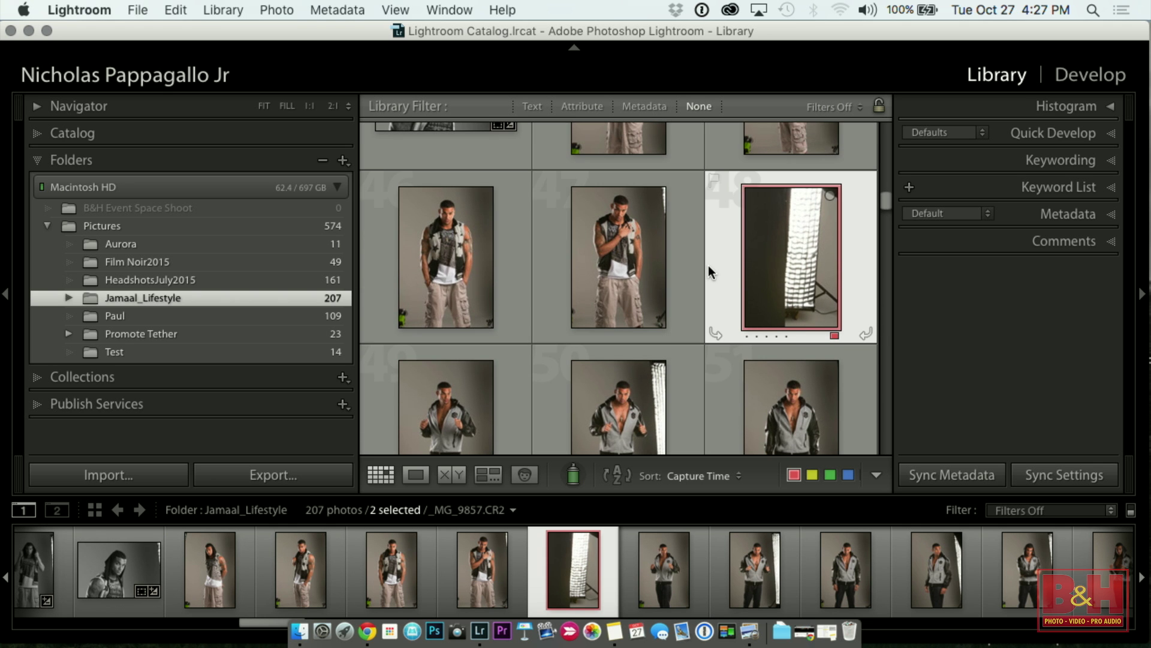
{"action": "key", "text": "BackSpace"}
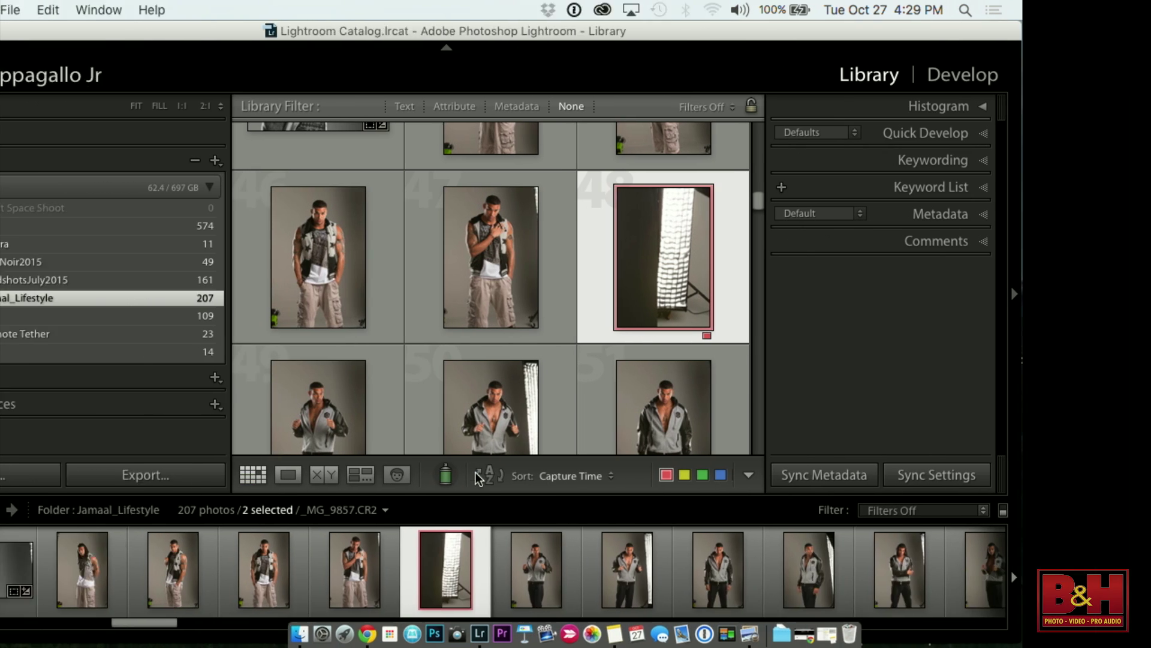
Select photos 49 through 54 and show them in Survey view with all panels hidden.
{"action": "scroll", "coordinate": [487, 377], "scroll_direction": "down", "scroll_amount": 5}
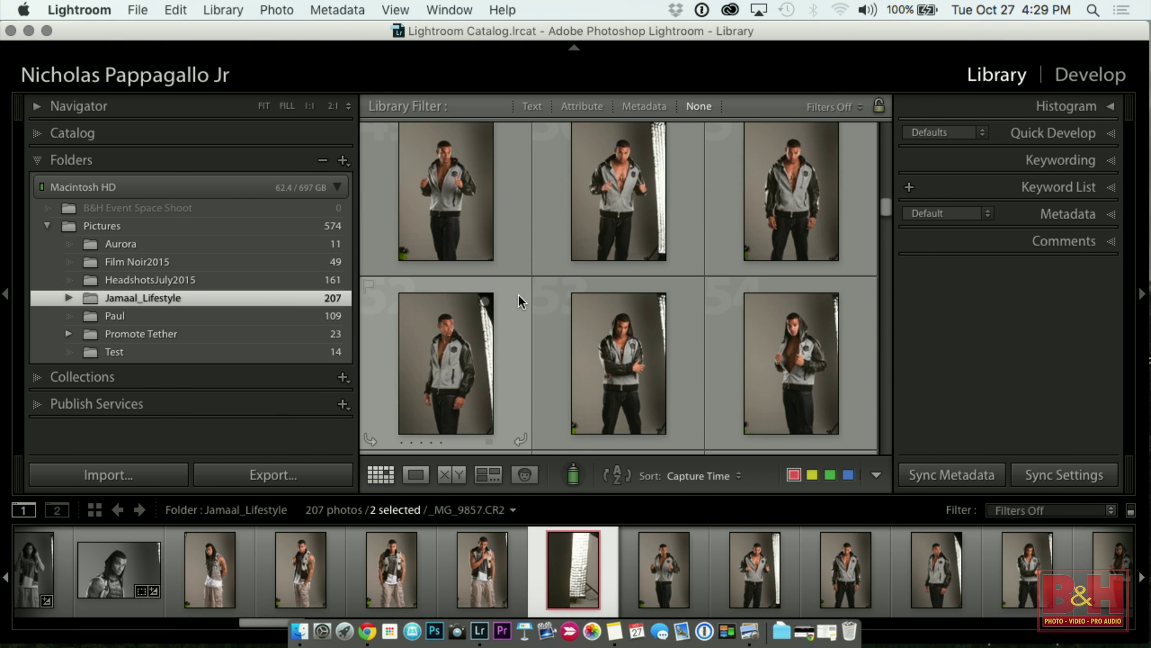
{"action": "left_click", "coordinate": [485, 235]}
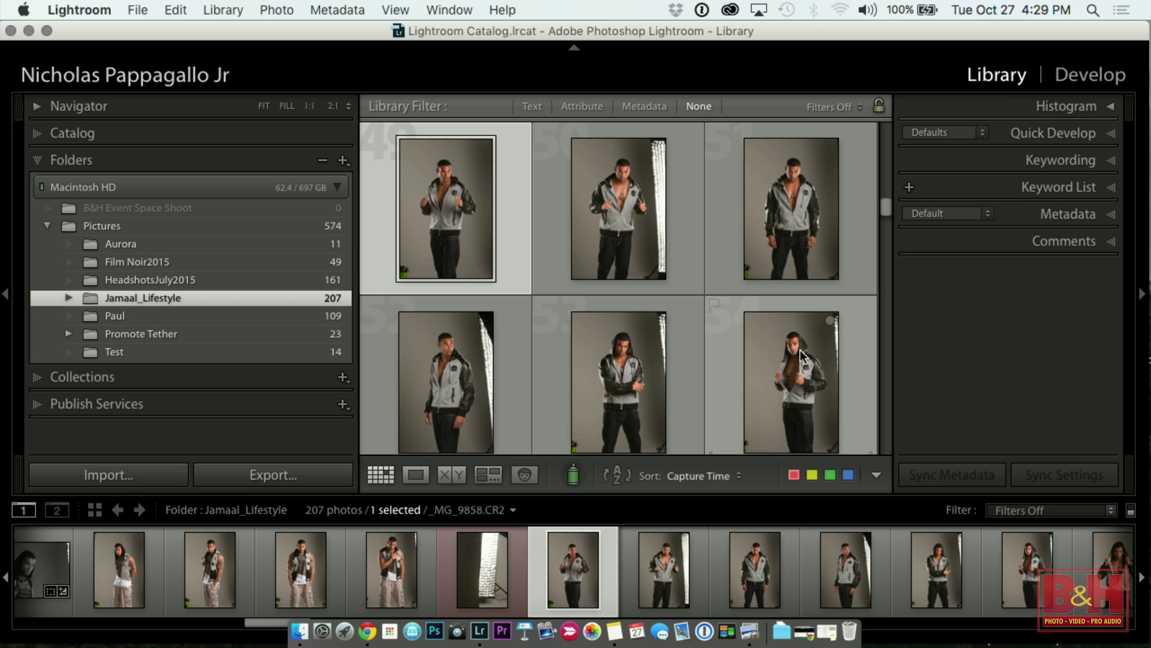
{"action": "left_click", "coordinate": [842, 343], "text": "shift"}
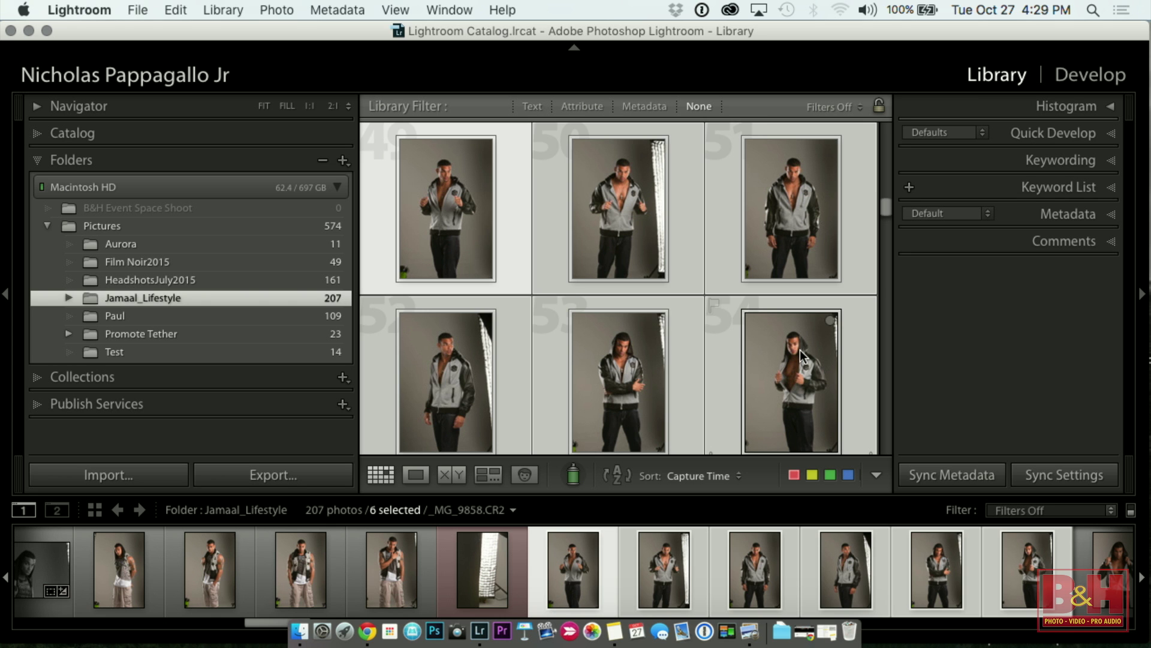
{"action": "left_click", "coordinate": [486, 478]}
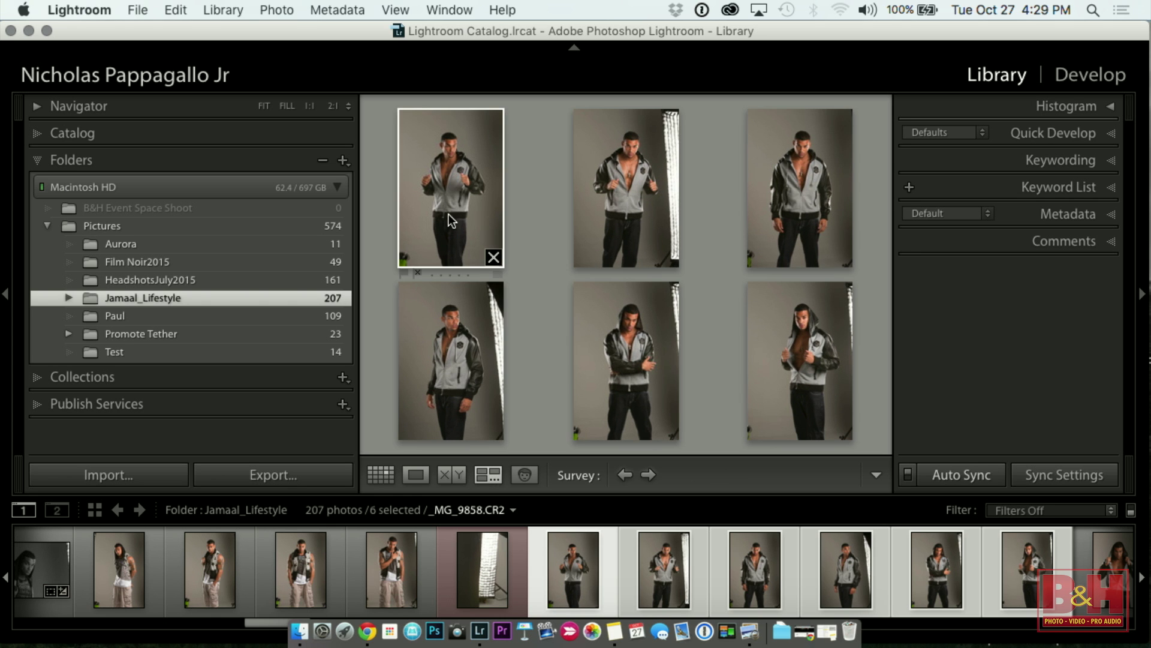
{"action": "key", "text": "shift+Tab"}
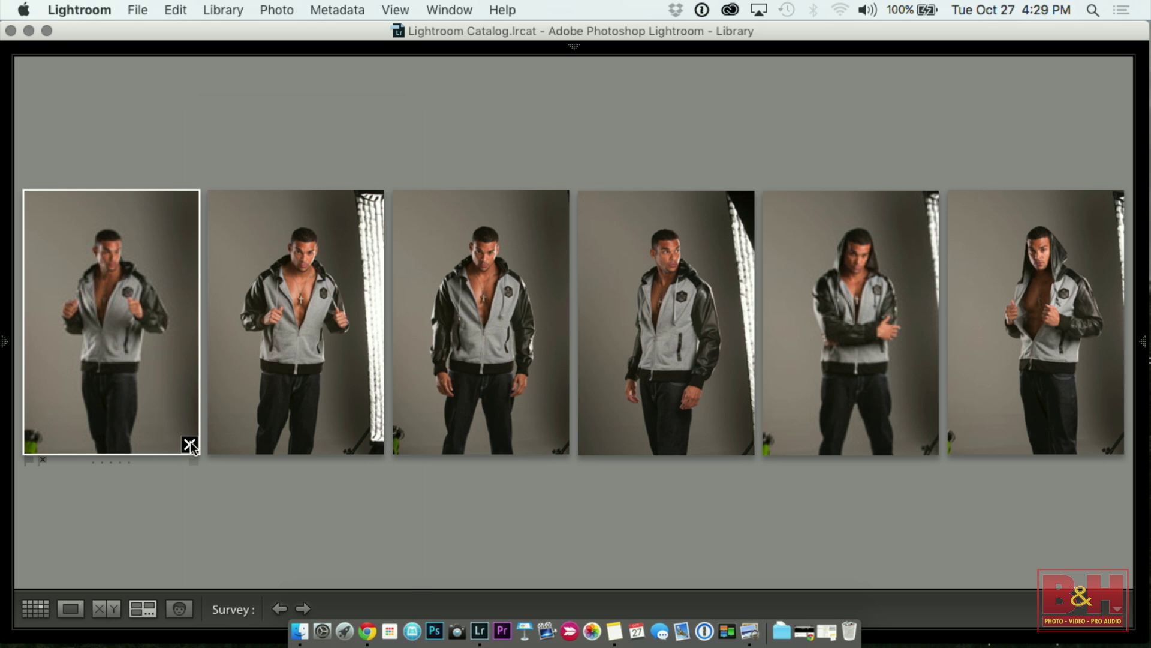
Remove the other photos from Survey, label the side-turned jacket shot Green, and return to Grid.
{"action": "right_click", "coordinate": [190, 441]}
{"action": "left_click", "coordinate": [174, 452]}
{"action": "left_click", "coordinate": [189, 445]}
{"action": "left_click", "coordinate": [224, 471]}
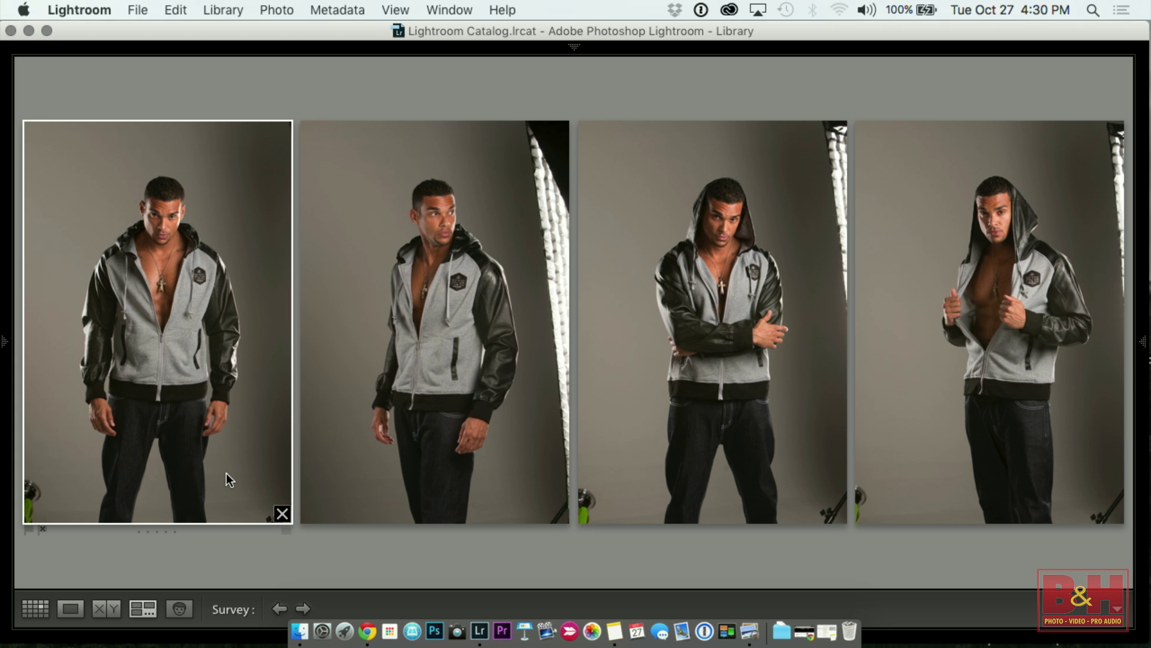
{"action": "left_click", "coordinate": [284, 513]}
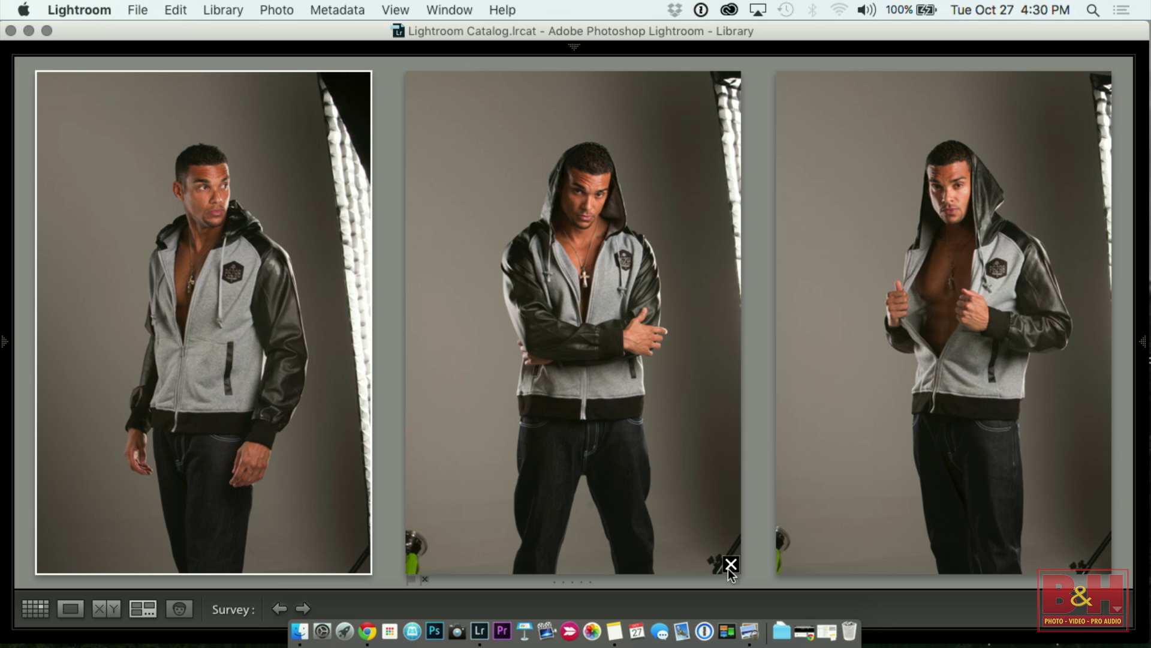
{"action": "left_click", "coordinate": [728, 552]}
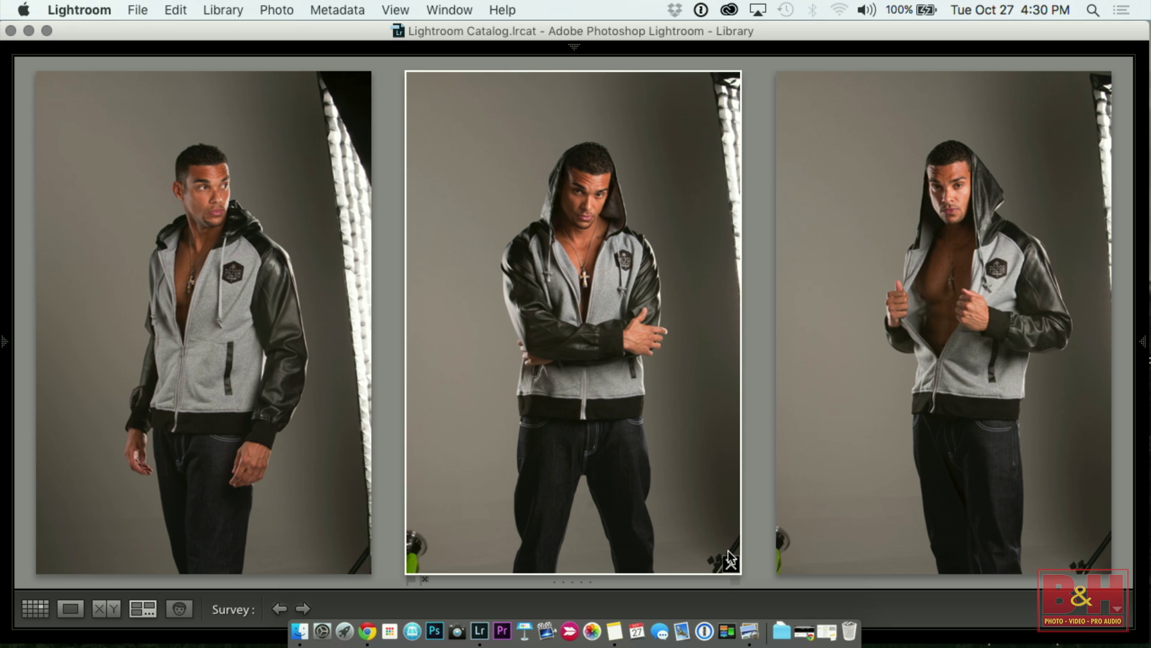
{"action": "left_click", "coordinate": [728, 550]}
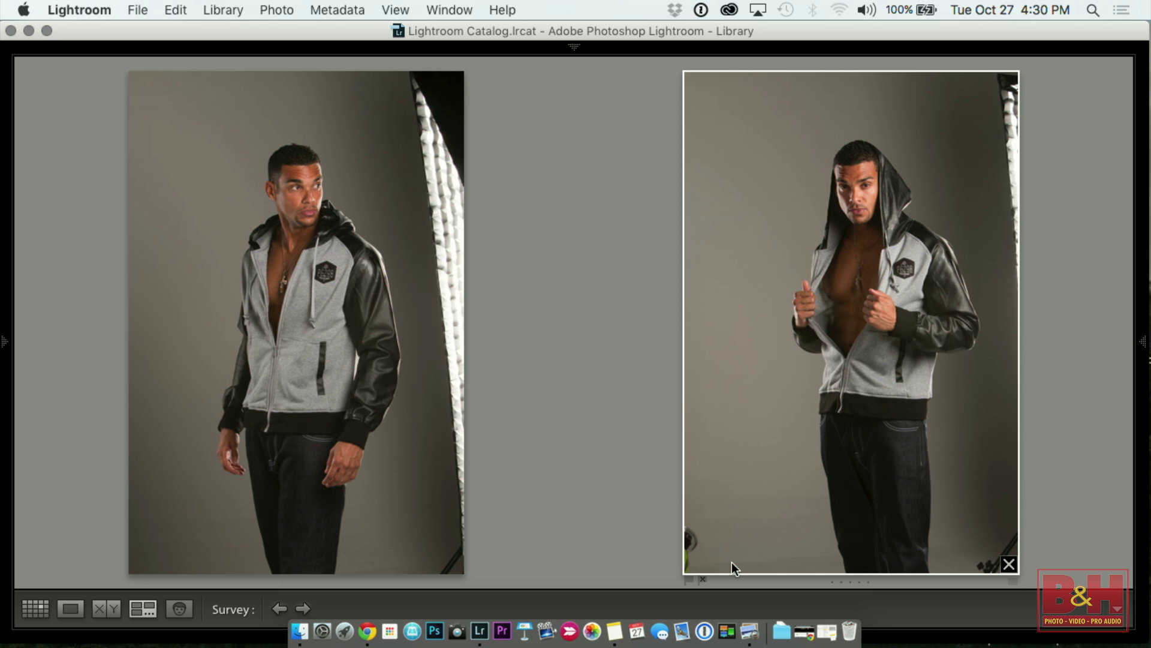
{"action": "left_click", "coordinate": [1011, 564]}
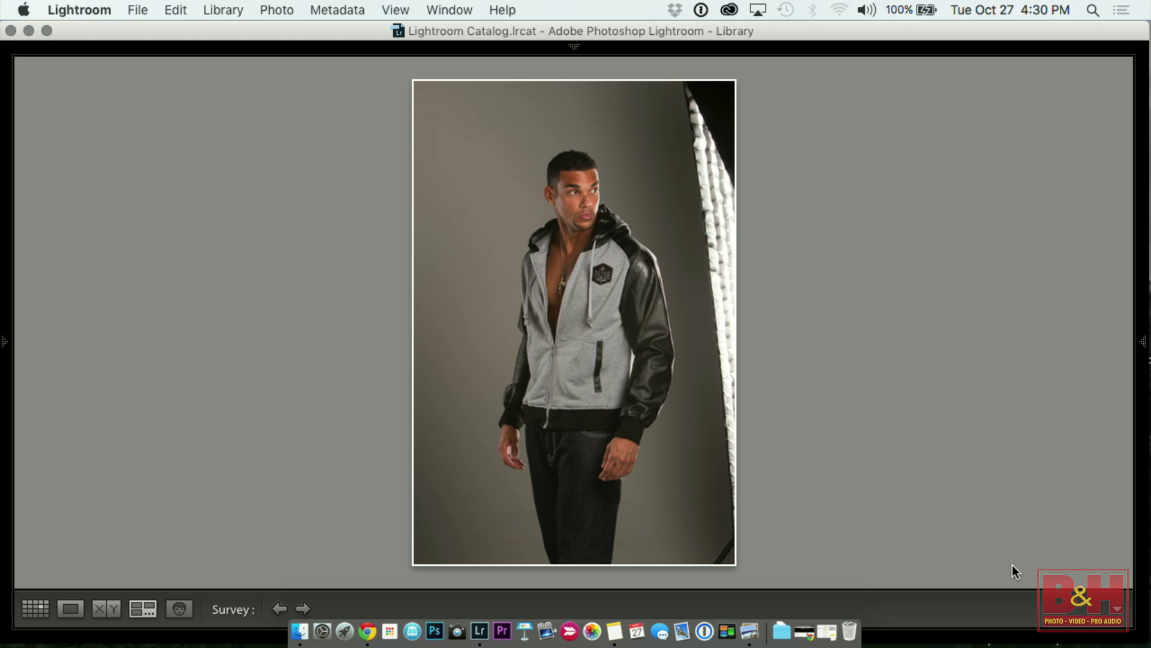
{"action": "key", "text": "8"}
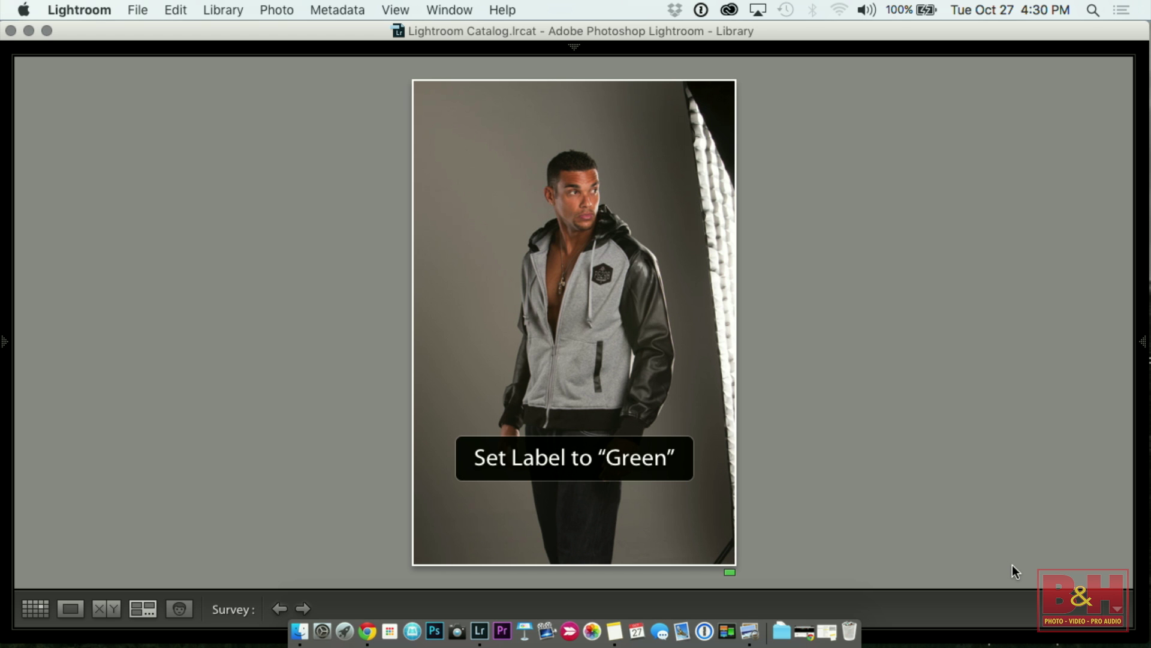
{"action": "key", "text": "g"}
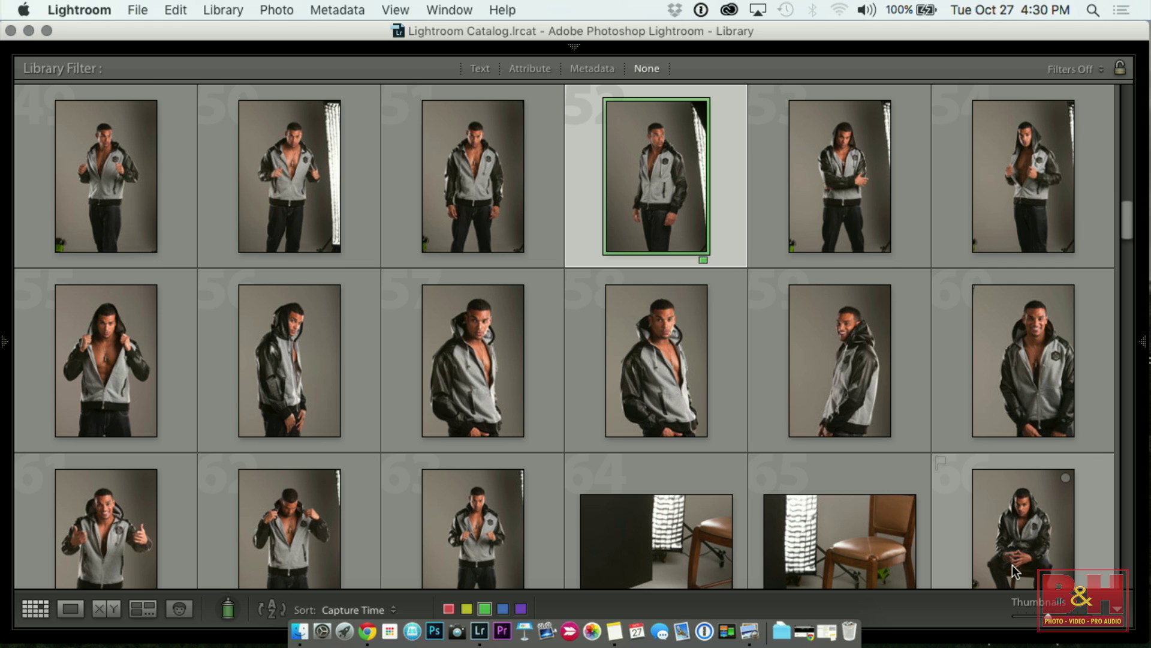
Restore the side panels, header and filmstrip with Shift+Tab.
{"action": "key", "text": "shift+Tab"}
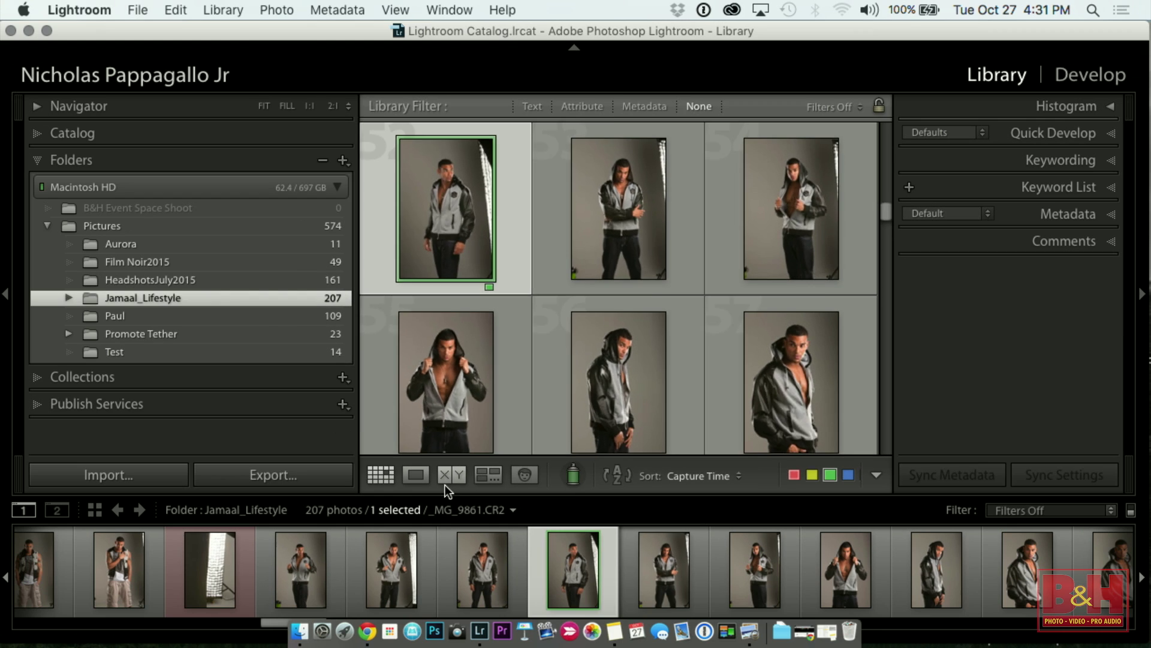
Open Compare view and step the candidate forward three photos.
{"action": "left_click", "coordinate": [443, 447]}
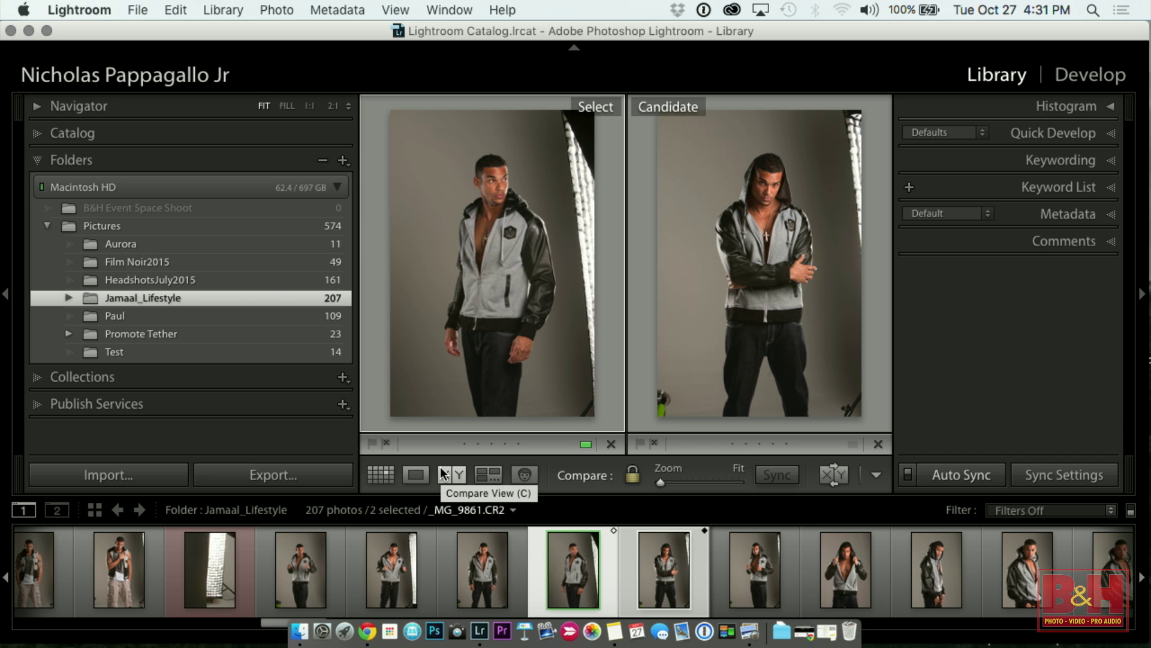
{"action": "key", "text": "Right"}
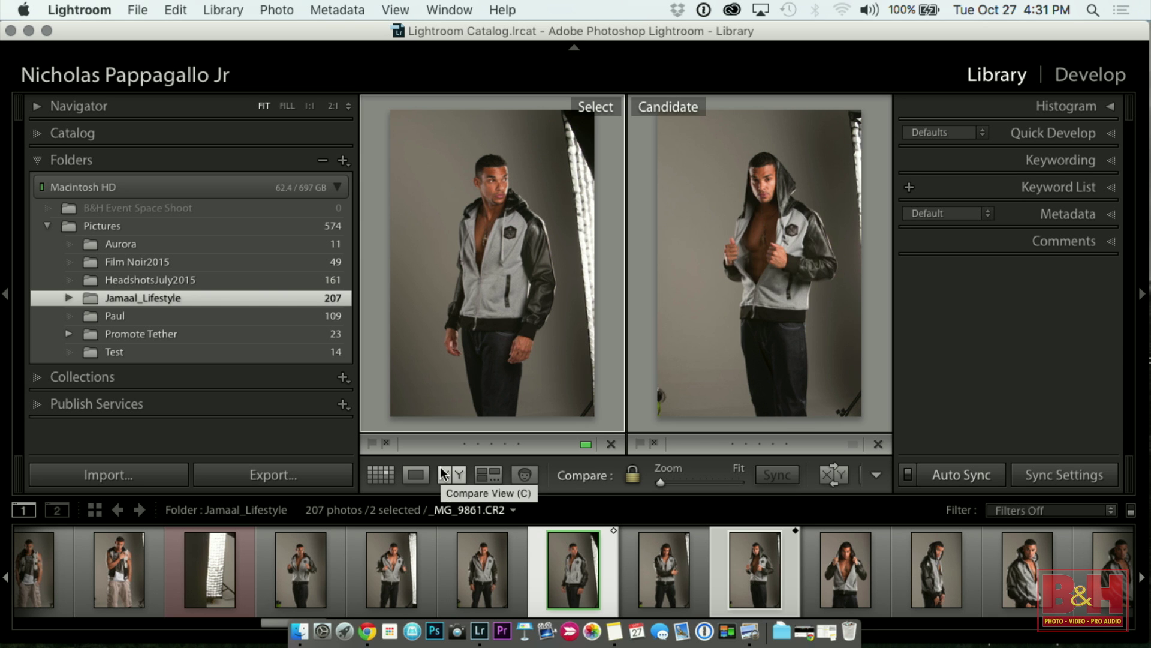
{"action": "key", "text": "Right"}
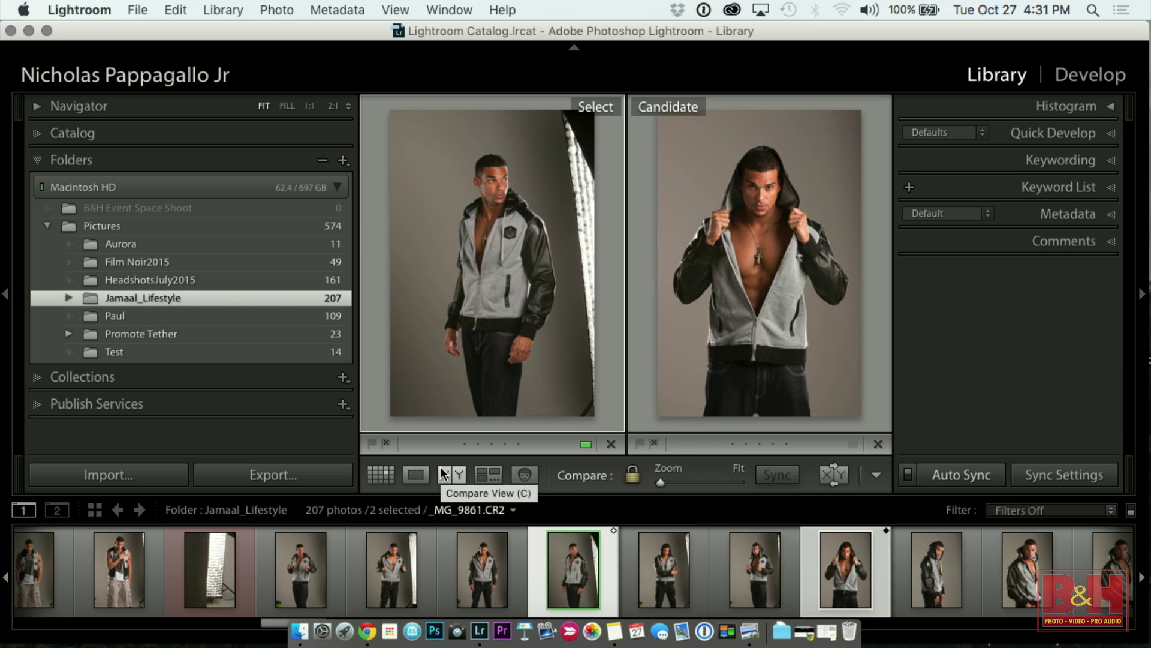
{"action": "key", "text": "Right"}
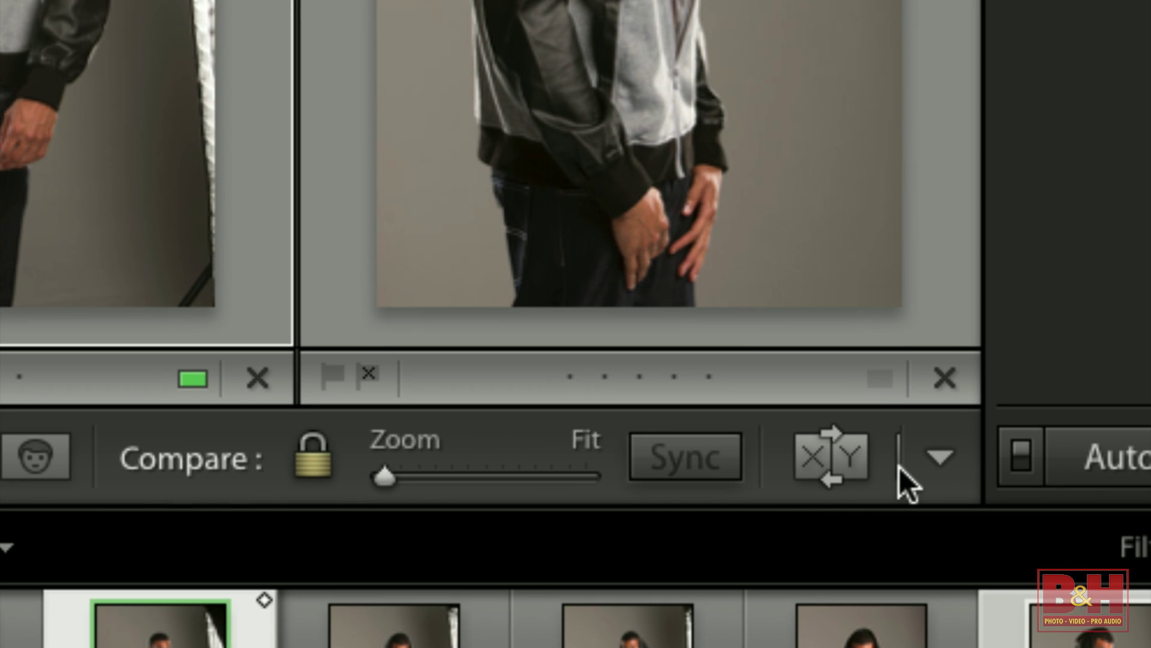
Swap select and candidate, settle on the favourite pair, label both Green, and return to Grid.
{"action": "left_click", "coordinate": [848, 463]}
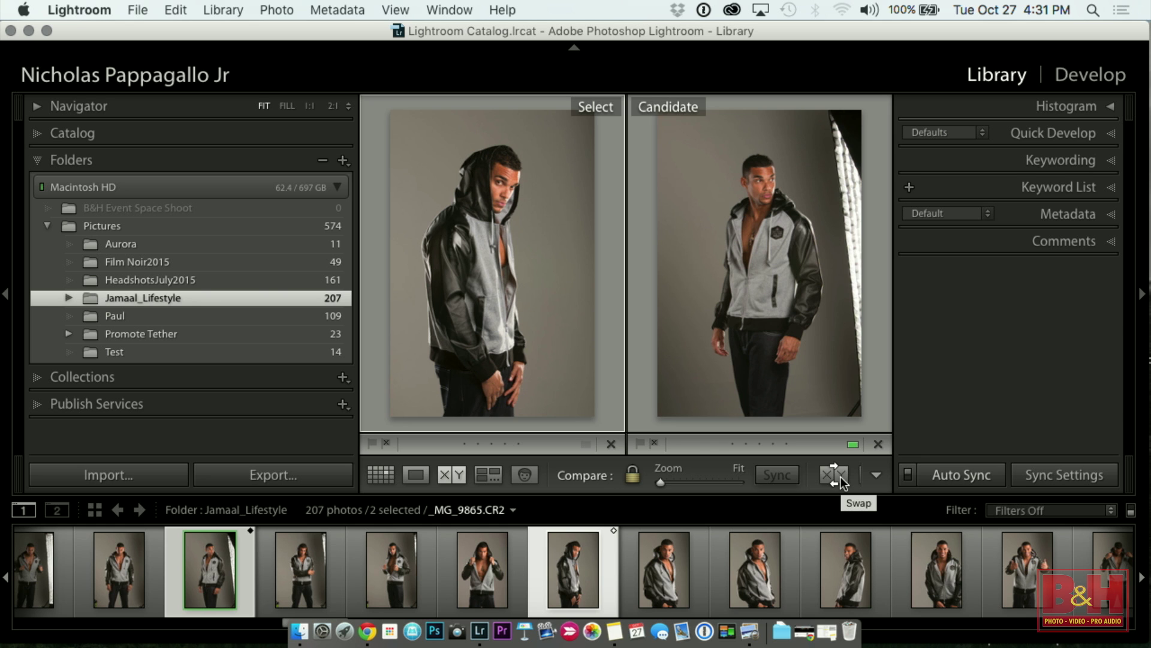
{"action": "key", "text": "Right"}
{"action": "key", "text": "Right"}
{"action": "key", "text": "Right"}
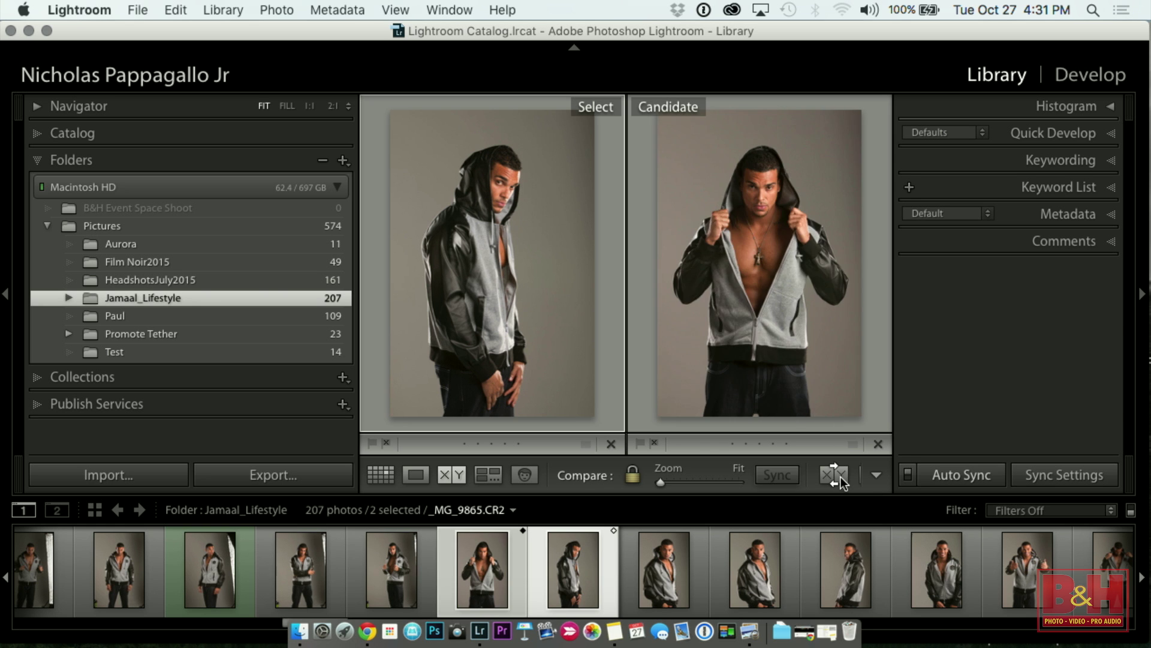
{"action": "key", "text": "Right"}
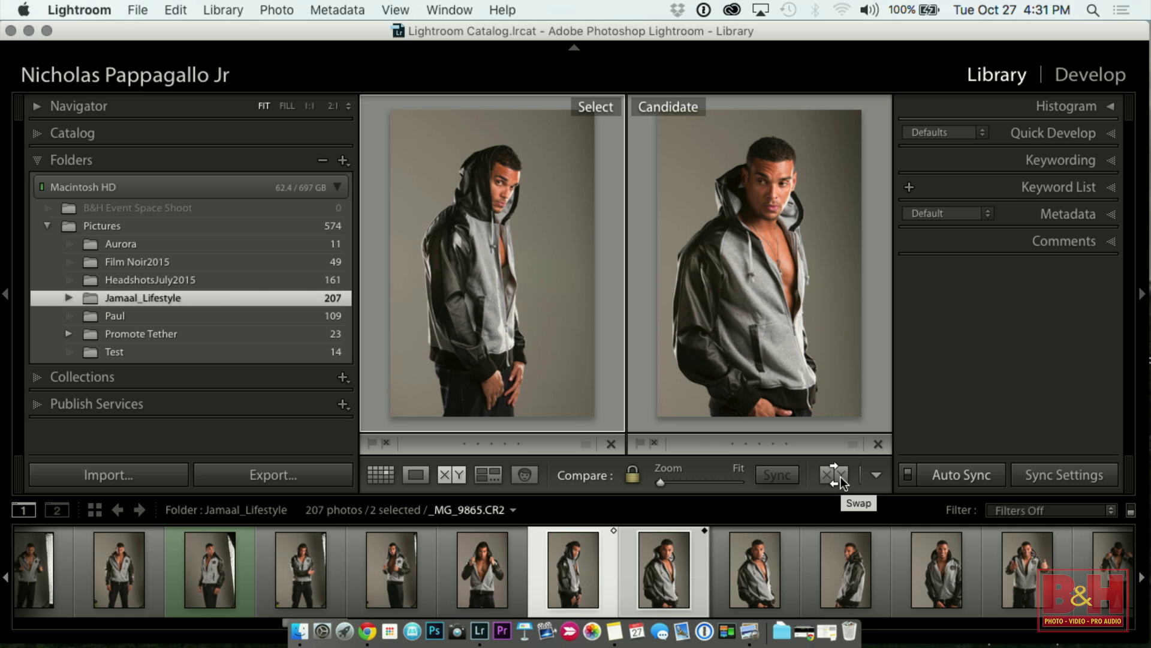
{"action": "left_click", "coordinate": [841, 481]}
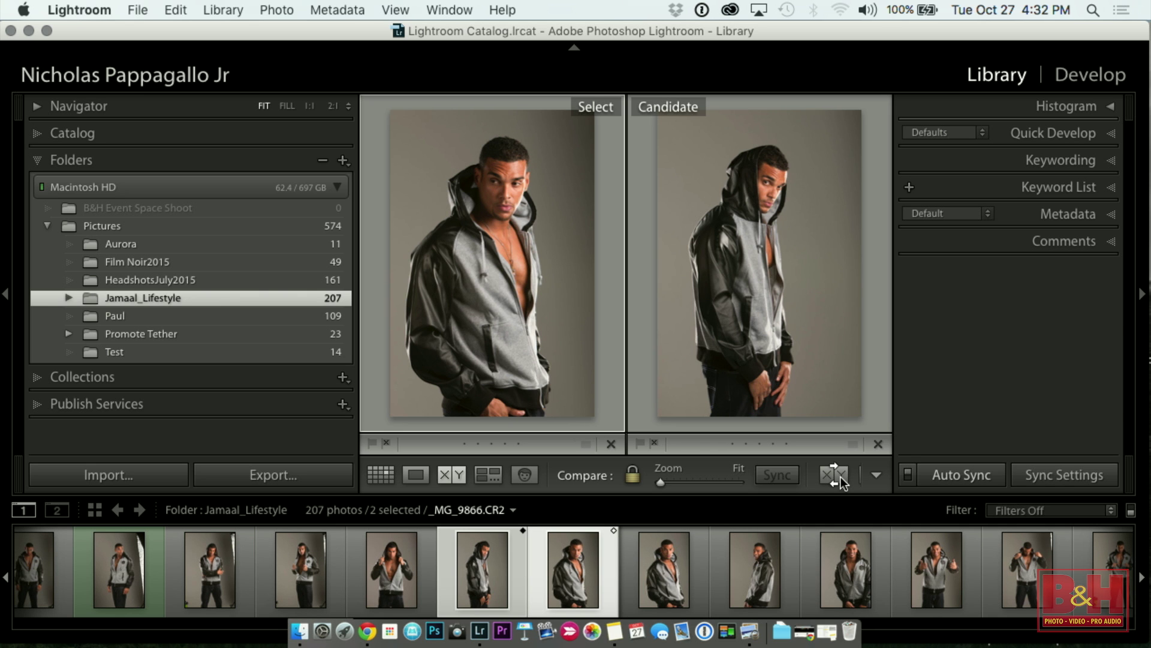
{"action": "key", "text": "8"}
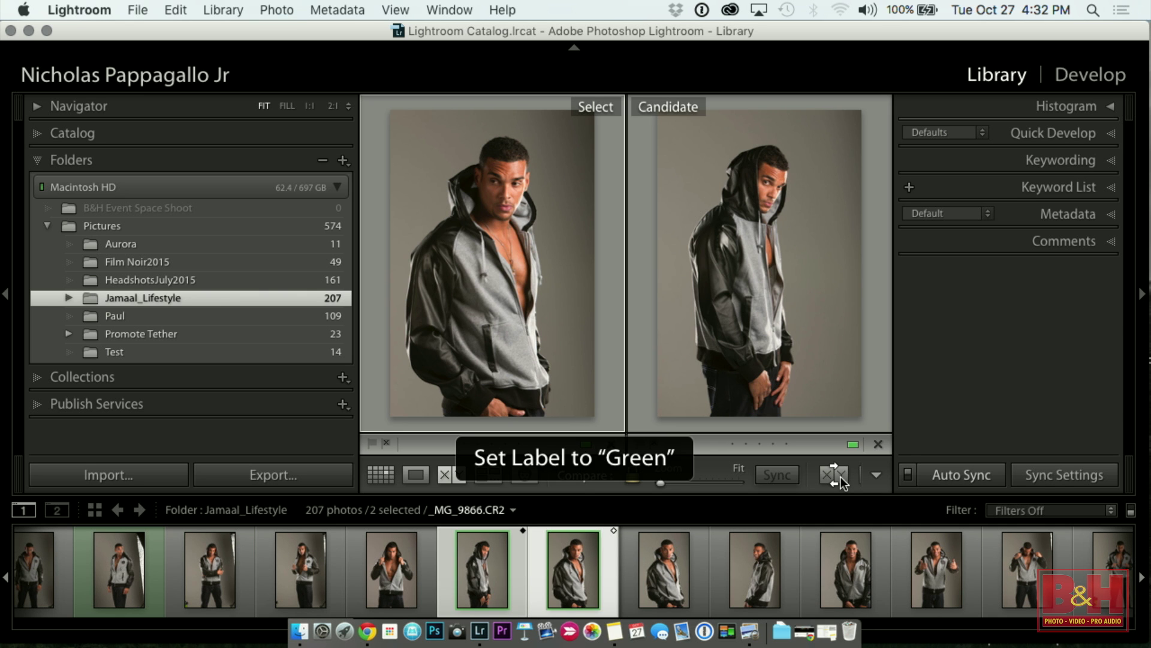
{"action": "key", "text": "g"}
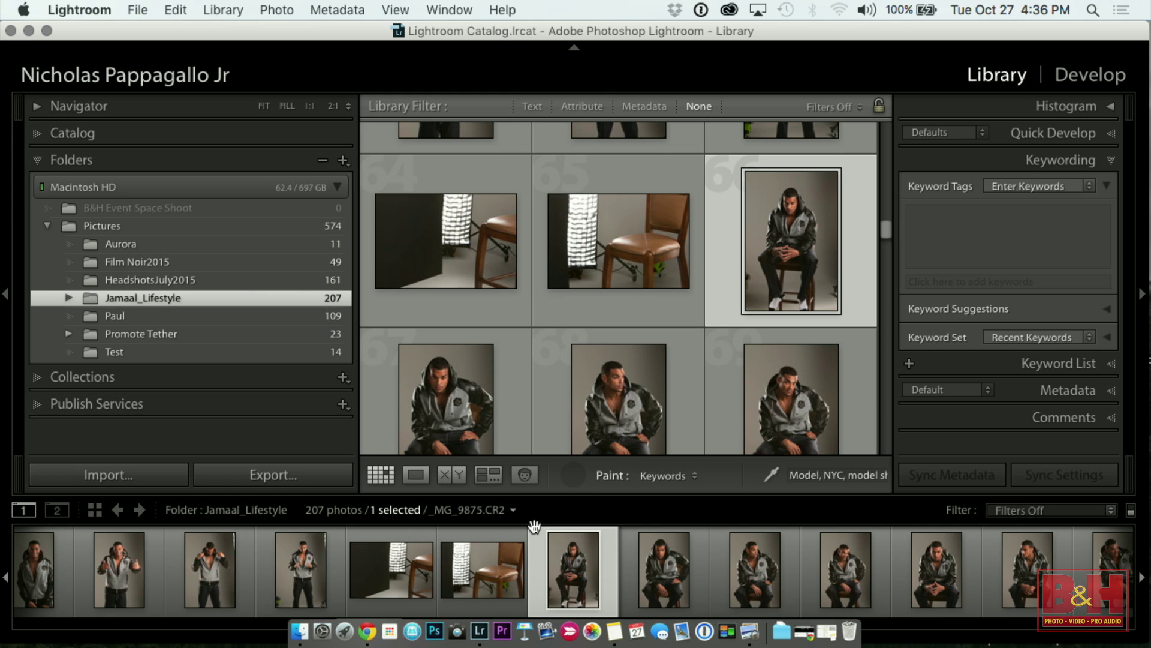
Use the Painter spray can to stamp the 'Model, NYC' keyword set onto photos 66, 67, 68 and 69.
{"action": "left_click", "coordinate": [573, 476]}
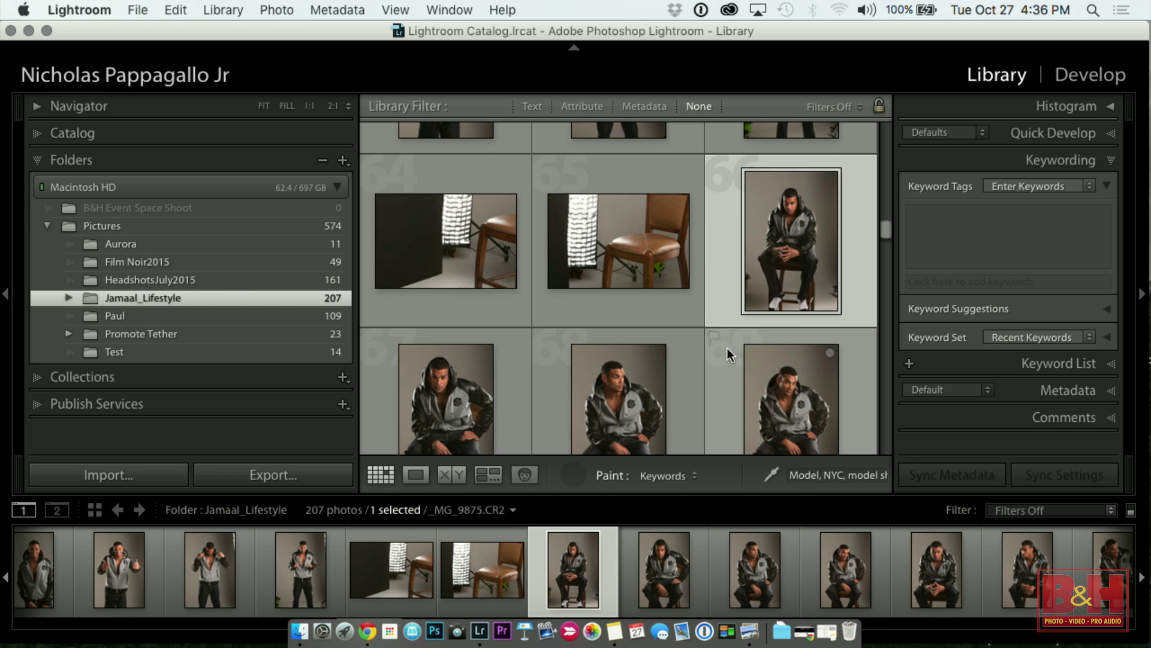
{"action": "left_click", "coordinate": [742, 260]}
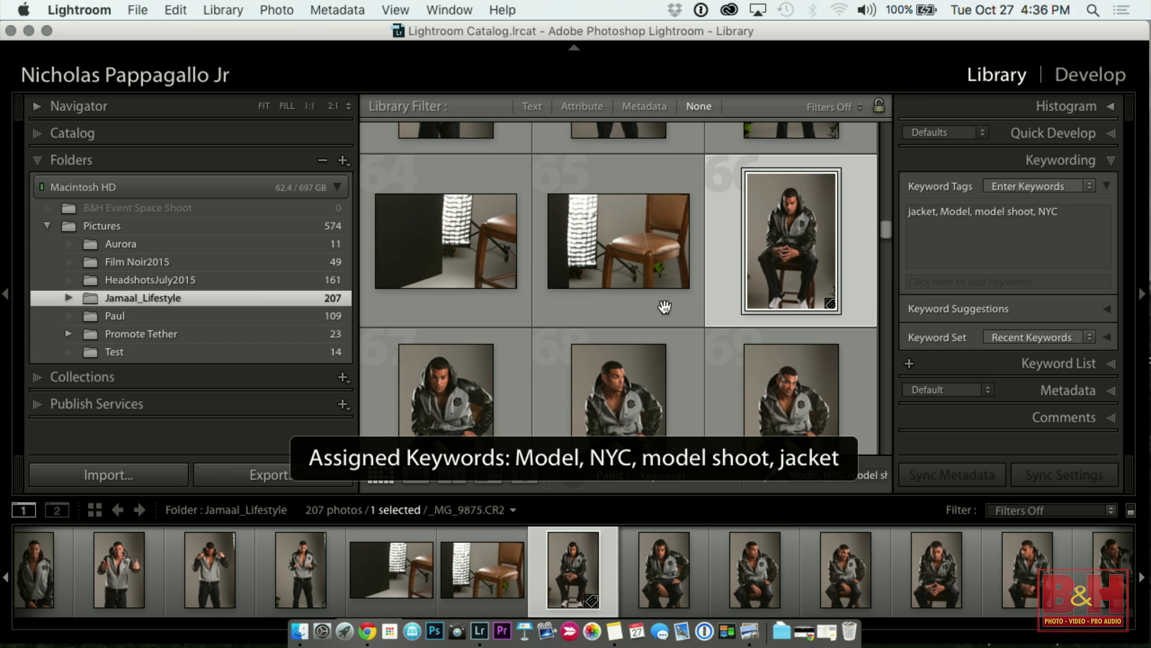
{"action": "left_click", "coordinate": [479, 420]}
{"action": "left_click", "coordinate": [613, 391]}
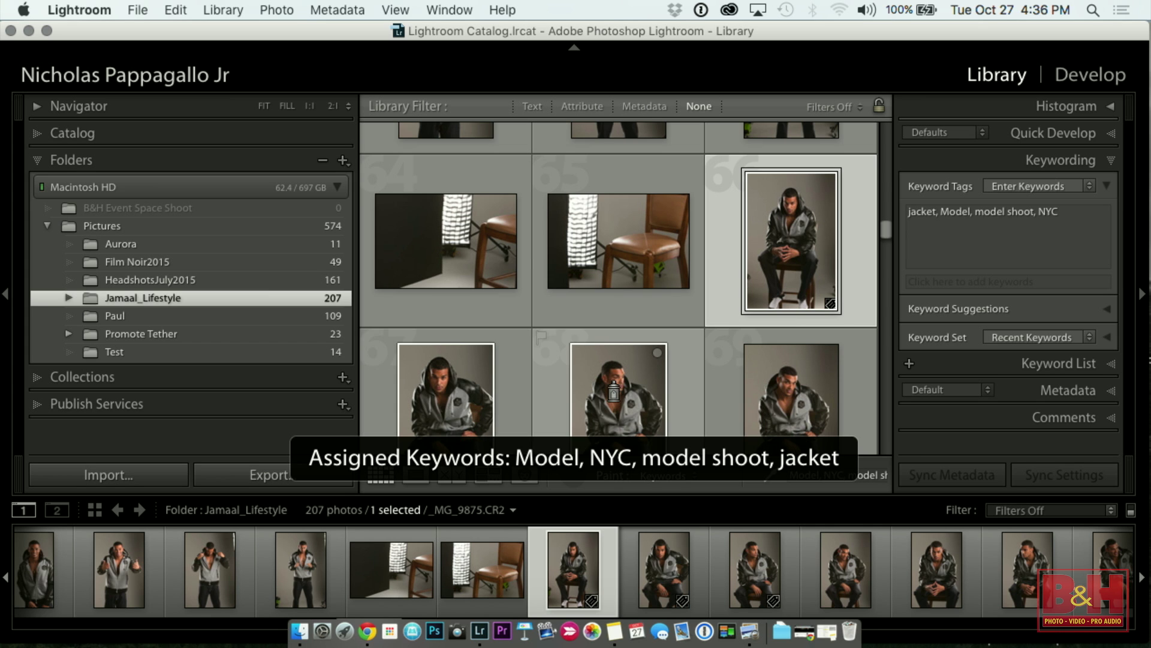
{"action": "left_click", "coordinate": [759, 387]}
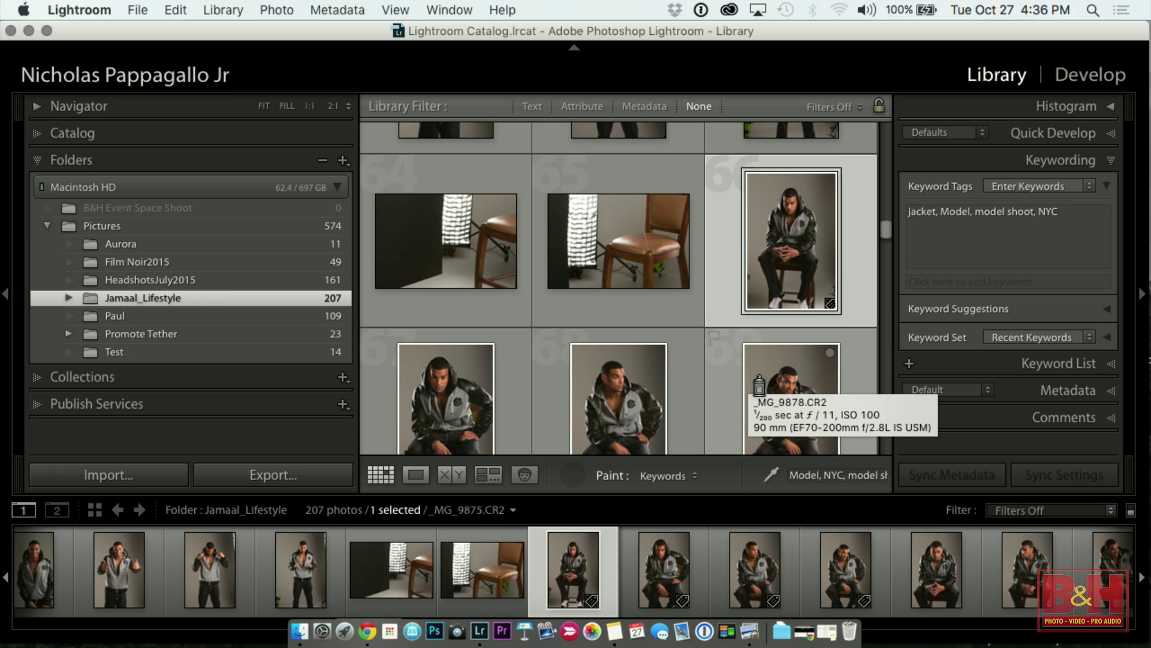
{"action": "scroll", "coordinate": [759, 387], "scroll_direction": "down", "scroll_amount": 3}
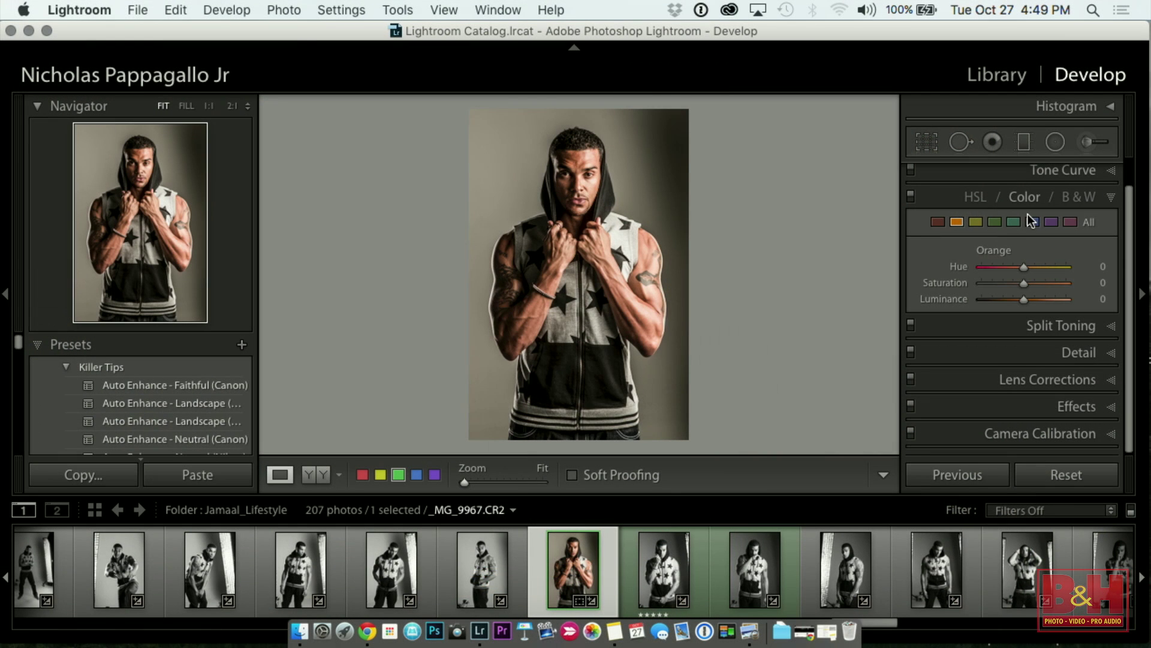
Switch between the HSL Hue, Saturation and Luminance tabs and the combined Color view.
{"action": "left_click", "coordinate": [969, 199]}
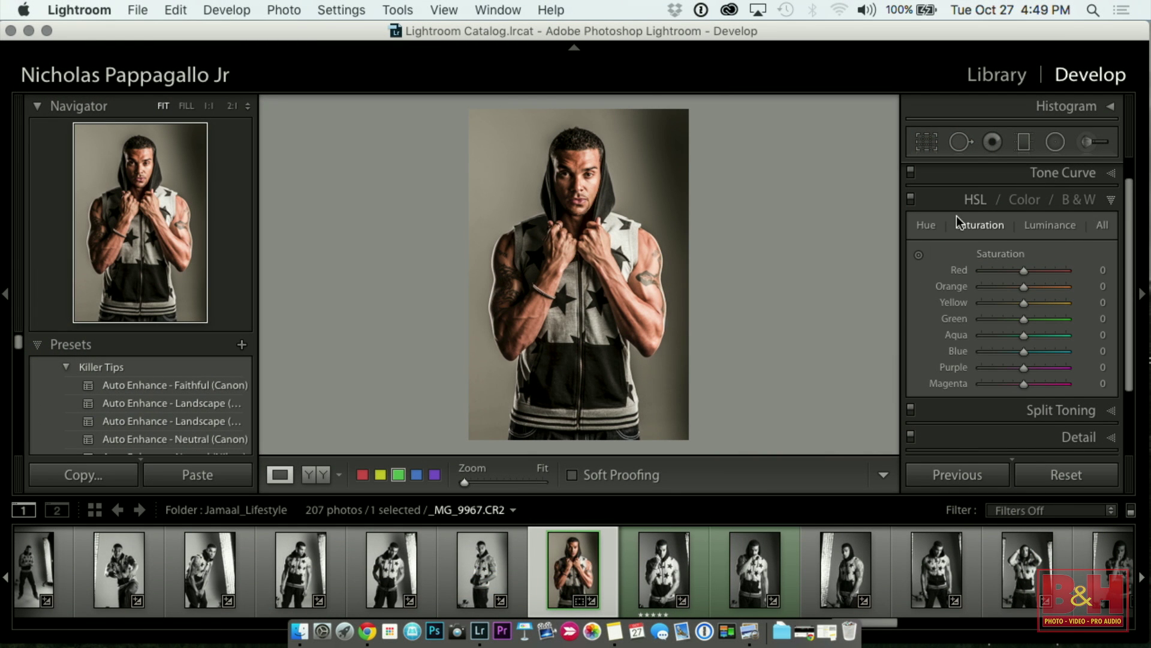
{"action": "left_click", "coordinate": [1028, 202]}
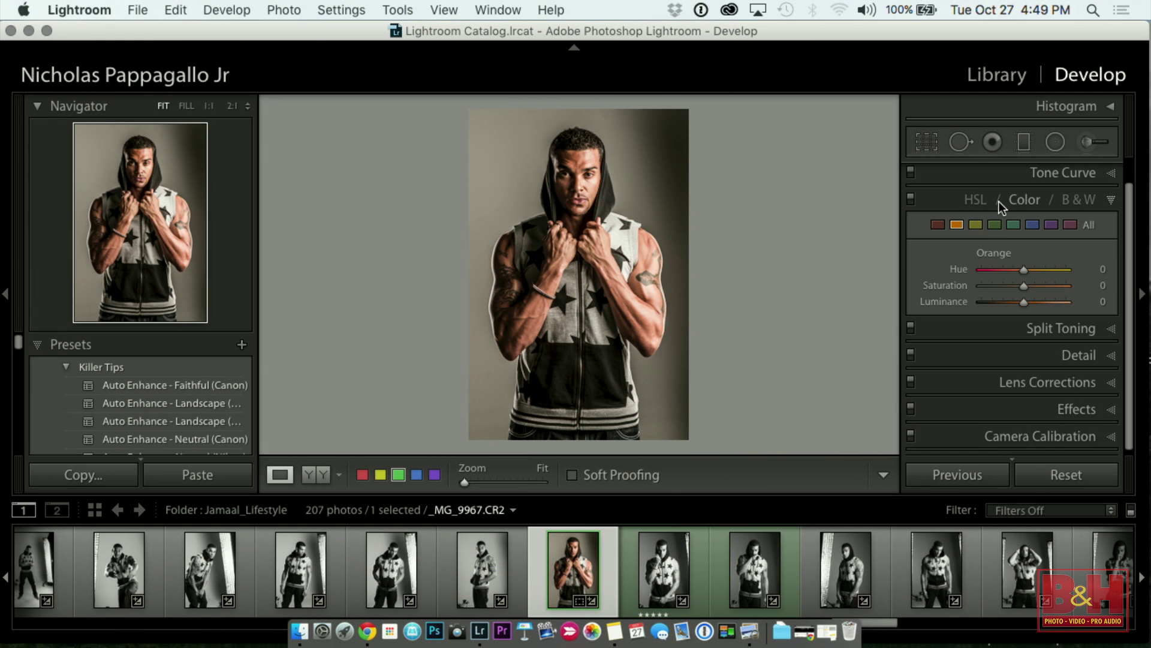
{"action": "left_click", "coordinate": [978, 201]}
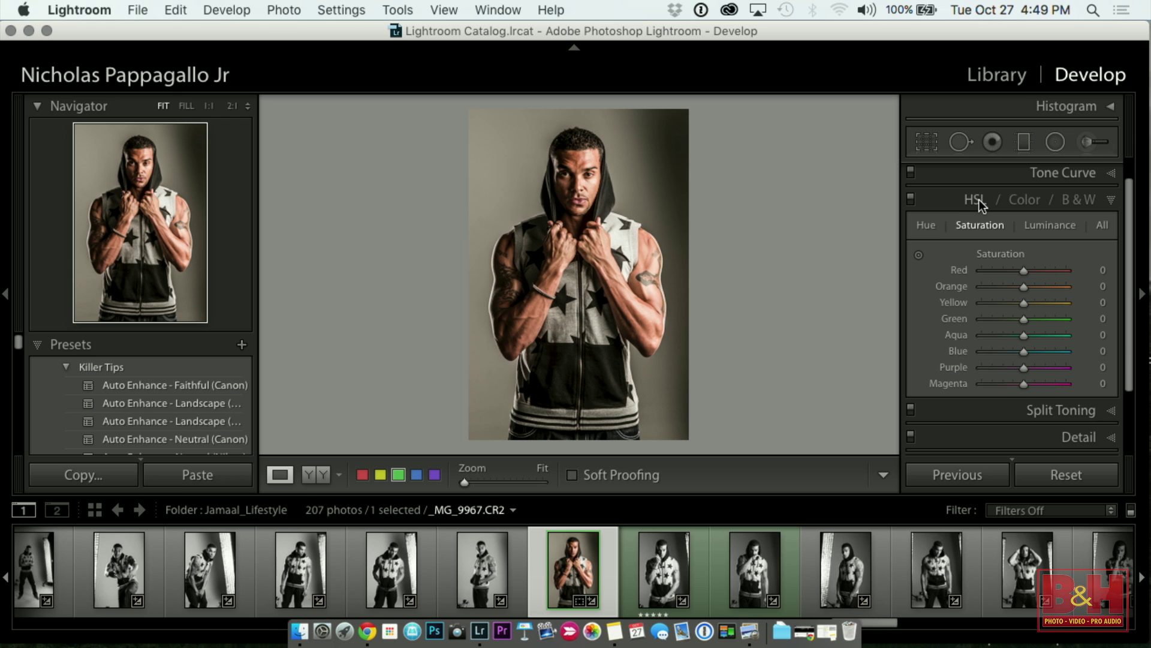
{"action": "left_click", "coordinate": [919, 230]}
{"action": "left_click", "coordinate": [967, 227]}
{"action": "left_click", "coordinate": [1047, 226]}
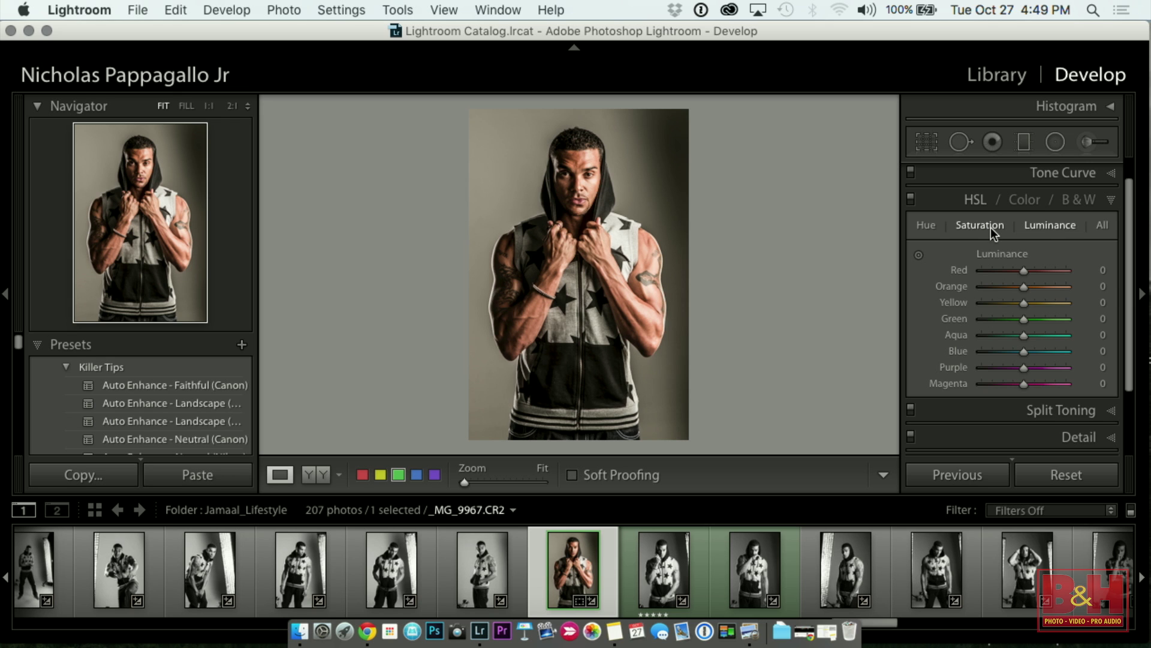
{"action": "left_click", "coordinate": [929, 222]}
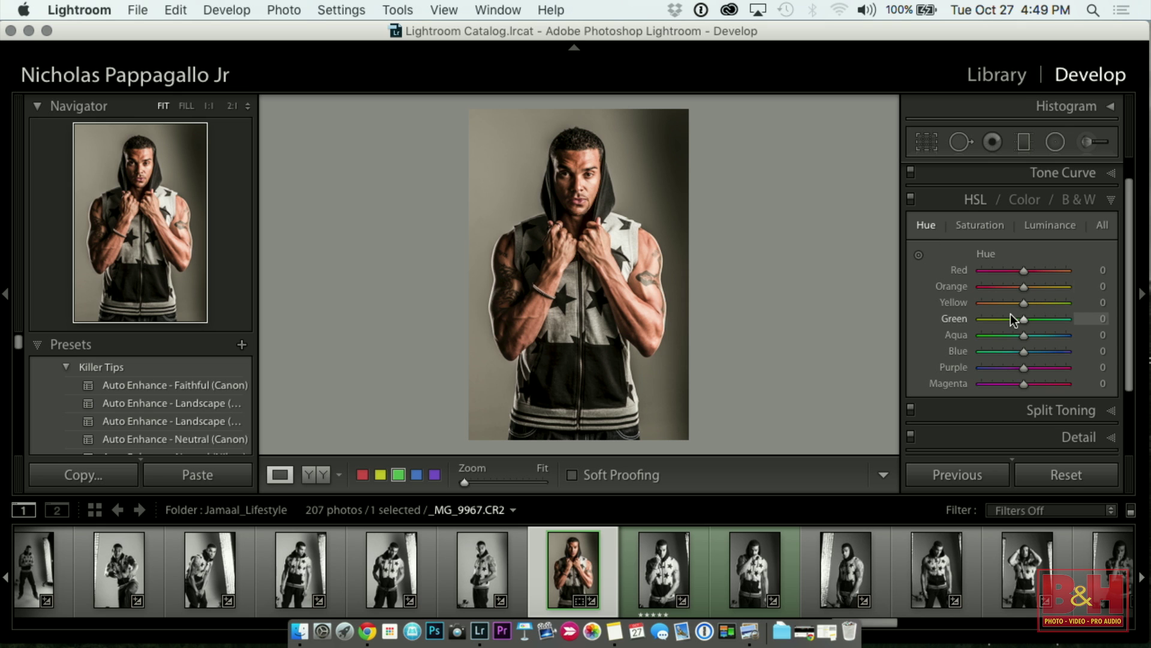
Swing the Orange hue back and forth, then reset it to 0.
{"action": "left_click_drag", "start_coordinate": [1025, 288], "coordinate": [1059, 298]}
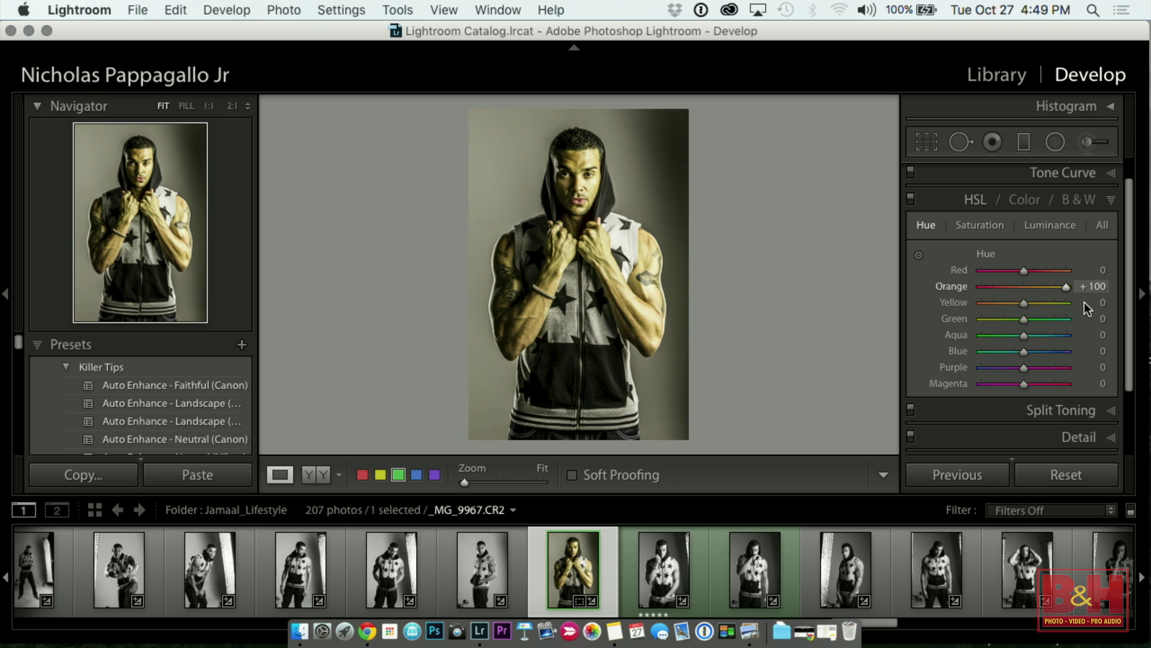
{"action": "left_click_drag", "start_coordinate": [1084, 302], "coordinate": [1044, 288]}
{"action": "double_click", "coordinate": [962, 288]}
Push Orange saturation to +100 then down to -33, and set Orange luminance to -1.
{"action": "left_click", "coordinate": [984, 227]}
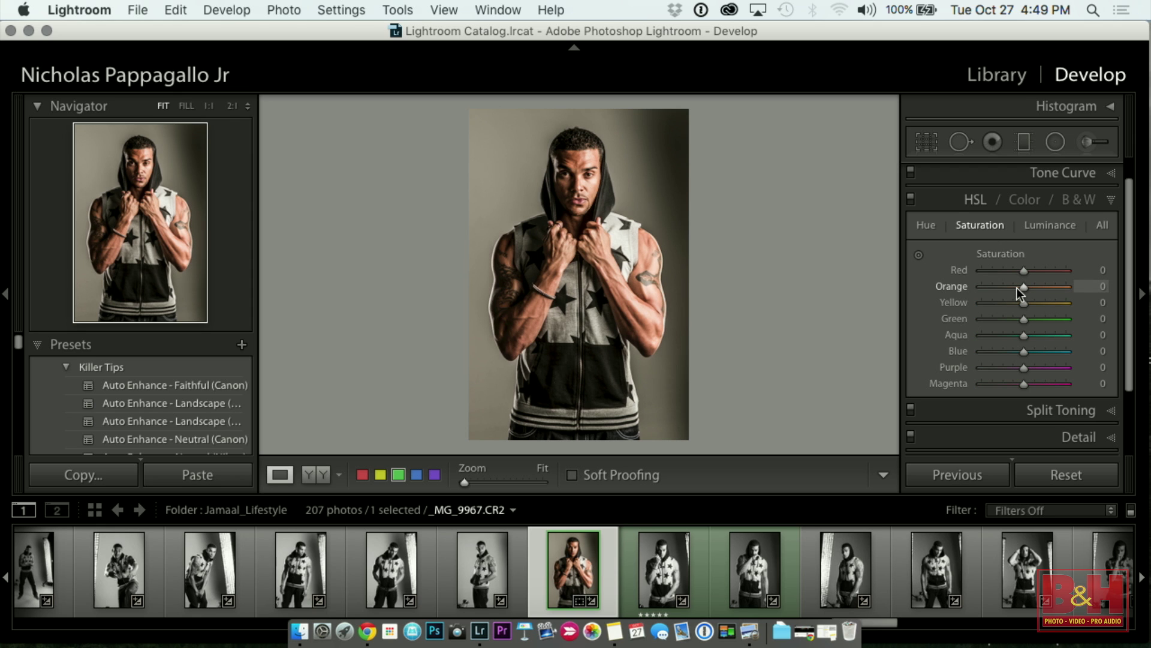
{"action": "left_click_drag", "start_coordinate": [1023, 287], "coordinate": [1095, 293]}
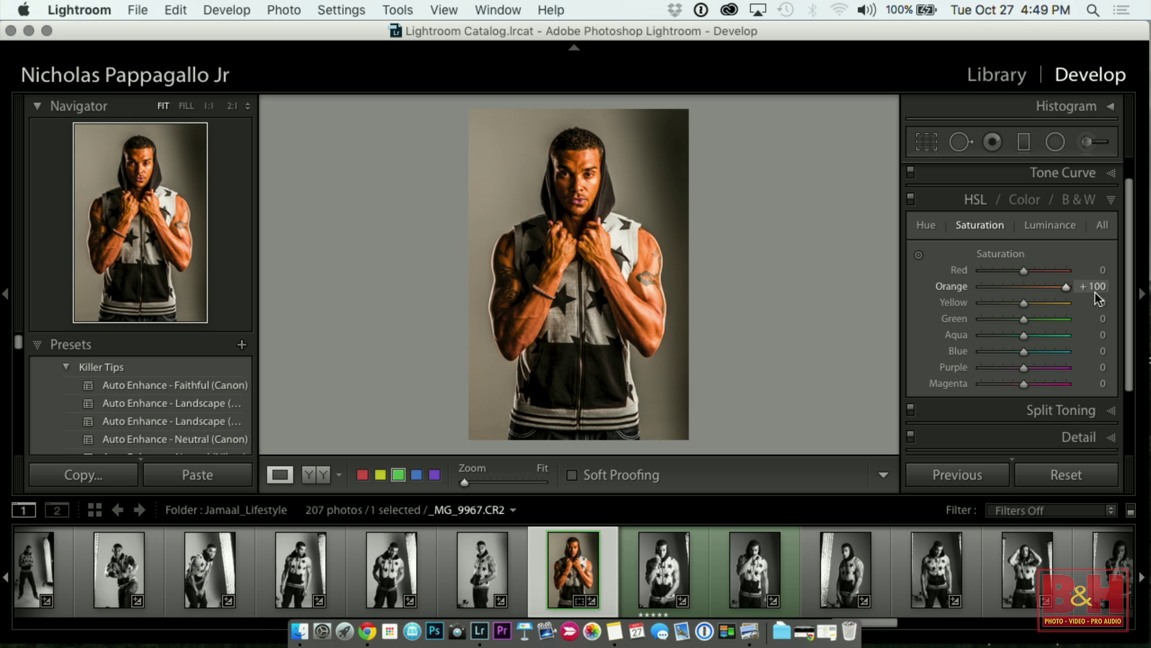
{"action": "left_click_drag", "start_coordinate": [1095, 292], "coordinate": [1011, 298]}
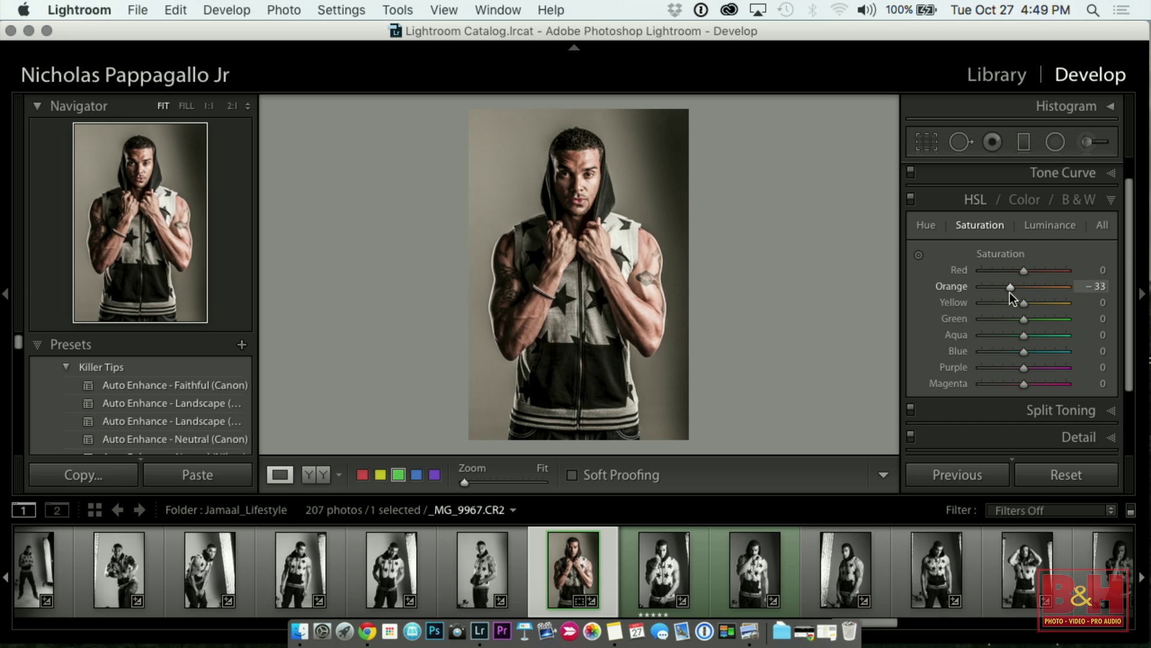
{"action": "left_click", "coordinate": [1057, 224]}
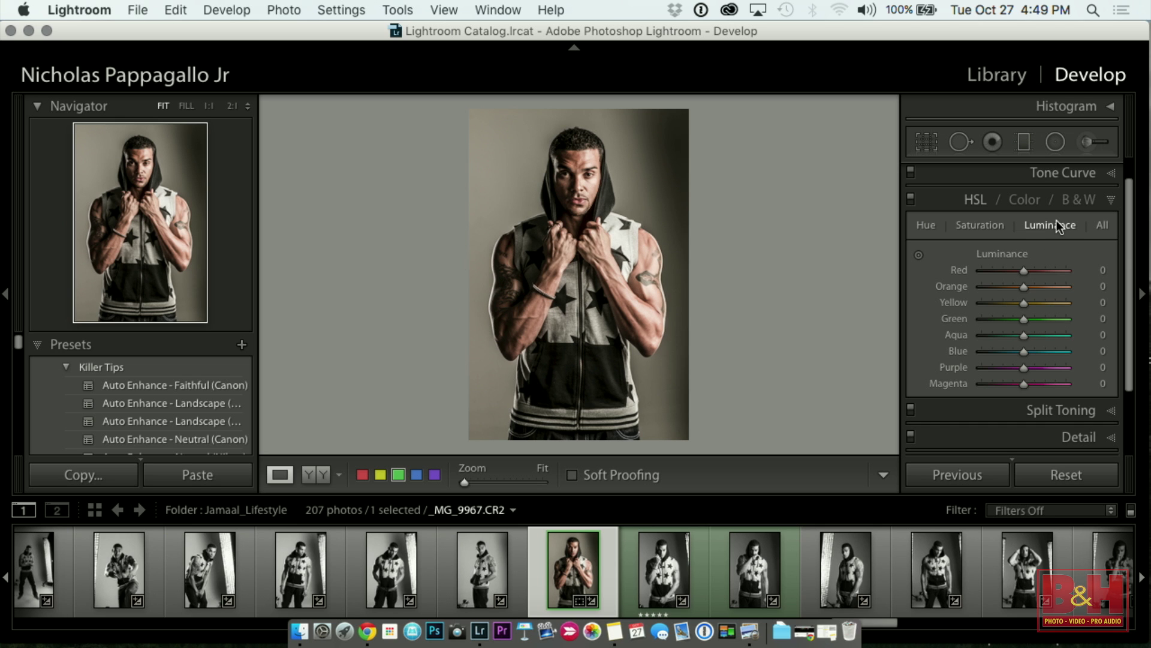
{"action": "mouse_move", "coordinate": [1023, 287]}
{"action": "left_mouse_down"}
{"action": "mouse_move", "coordinate": [978, 288]}
{"action": "mouse_move", "coordinate": [1073, 302]}
{"action": "mouse_move", "coordinate": [1021, 292]}
{"action": "left_mouse_up"}
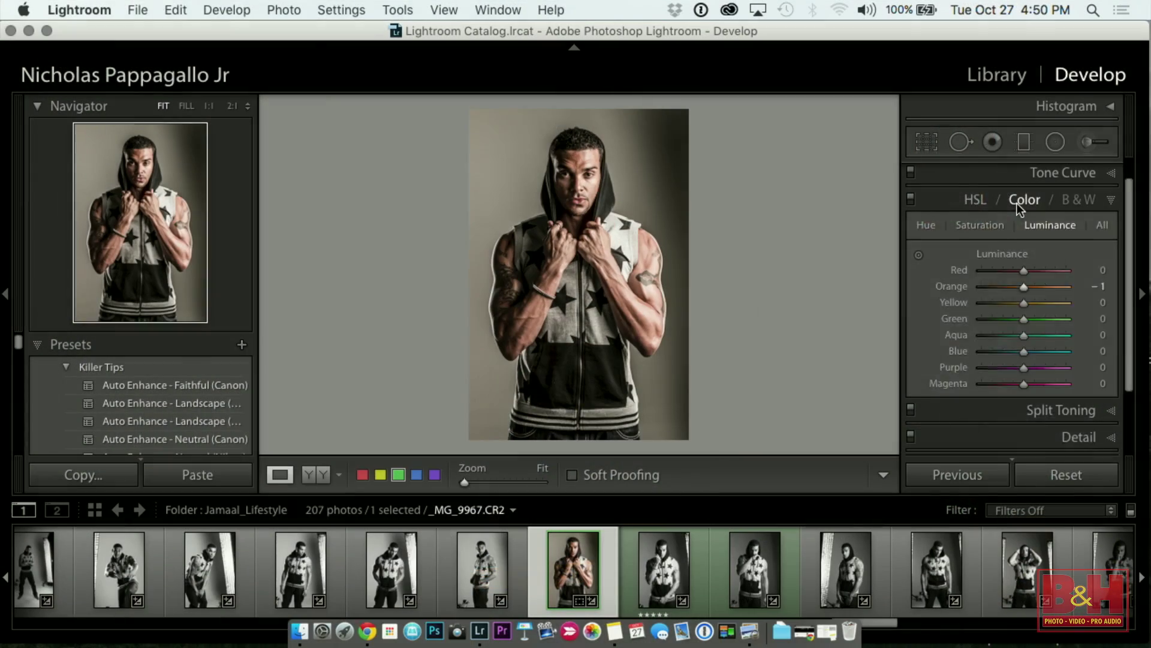
Show all Orange adjustments in Color view, preview the B&W mix, then switch back to Color.
{"action": "left_click", "coordinate": [1018, 203]}
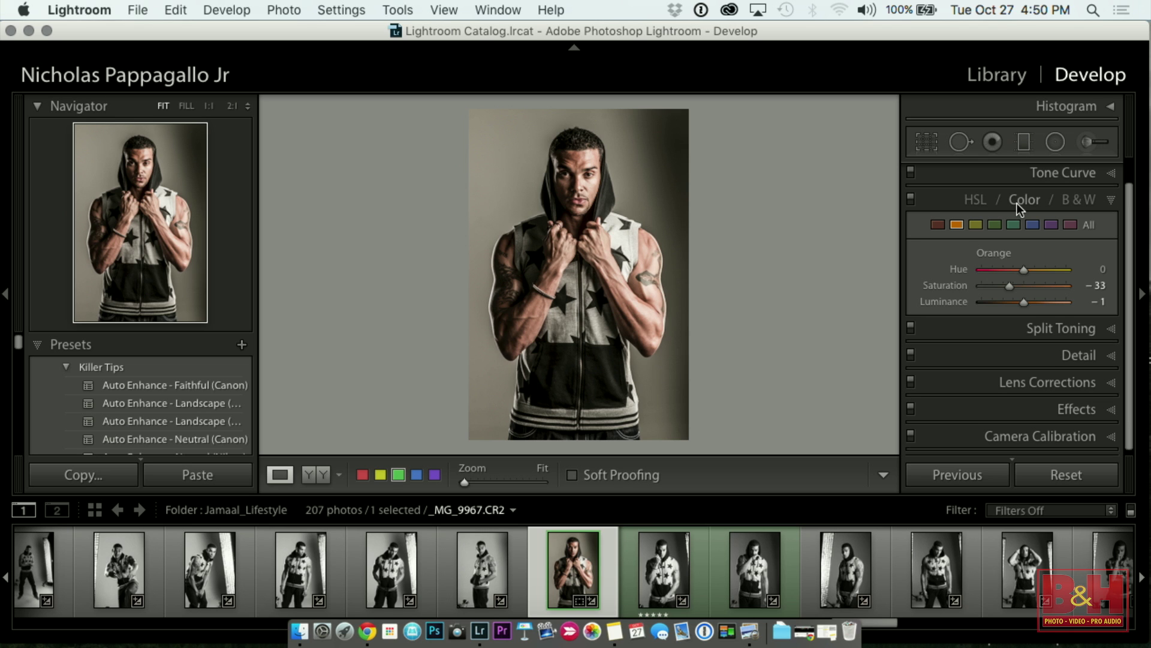
{"action": "left_click", "coordinate": [1066, 200]}
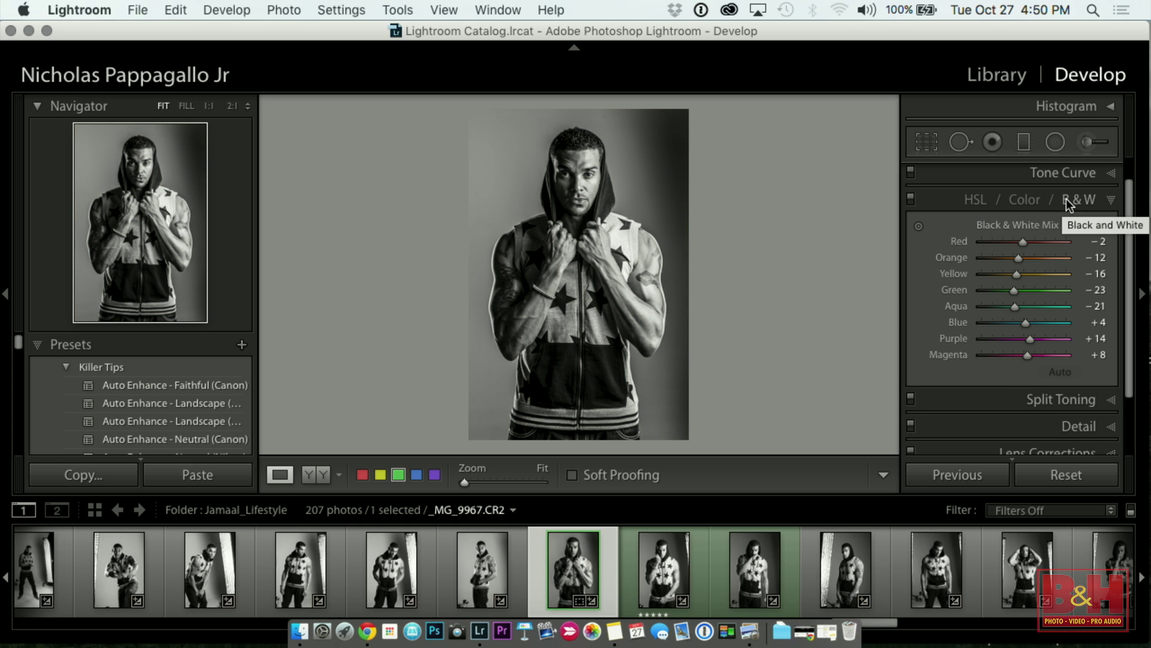
{"action": "left_click", "coordinate": [1018, 199]}
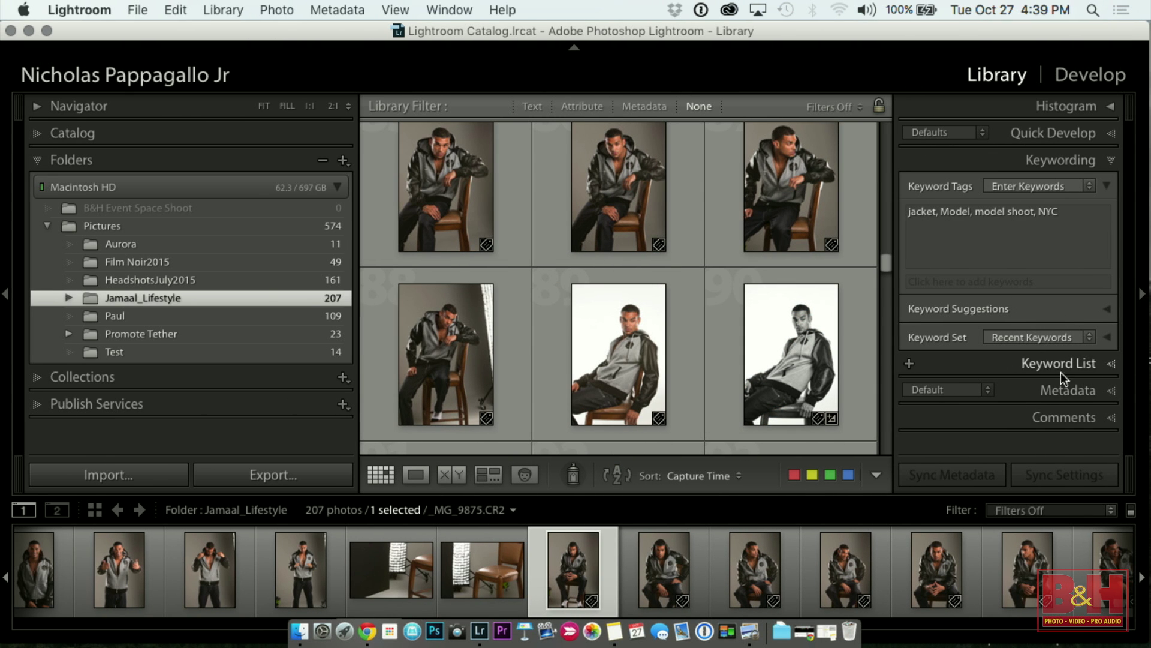
From the Metadata panel's Edit Presets dialog, load the Nicks 2015 preset to review its fields.
{"action": "left_click", "coordinate": [1064, 389]}
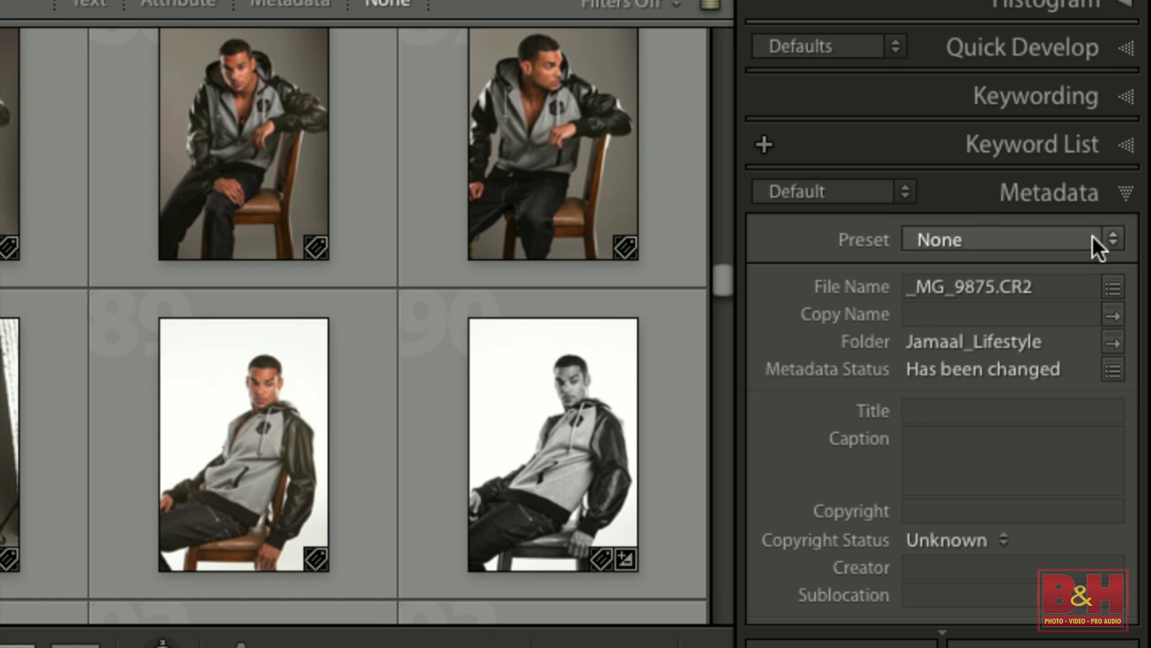
{"action": "left_click", "coordinate": [1092, 241]}
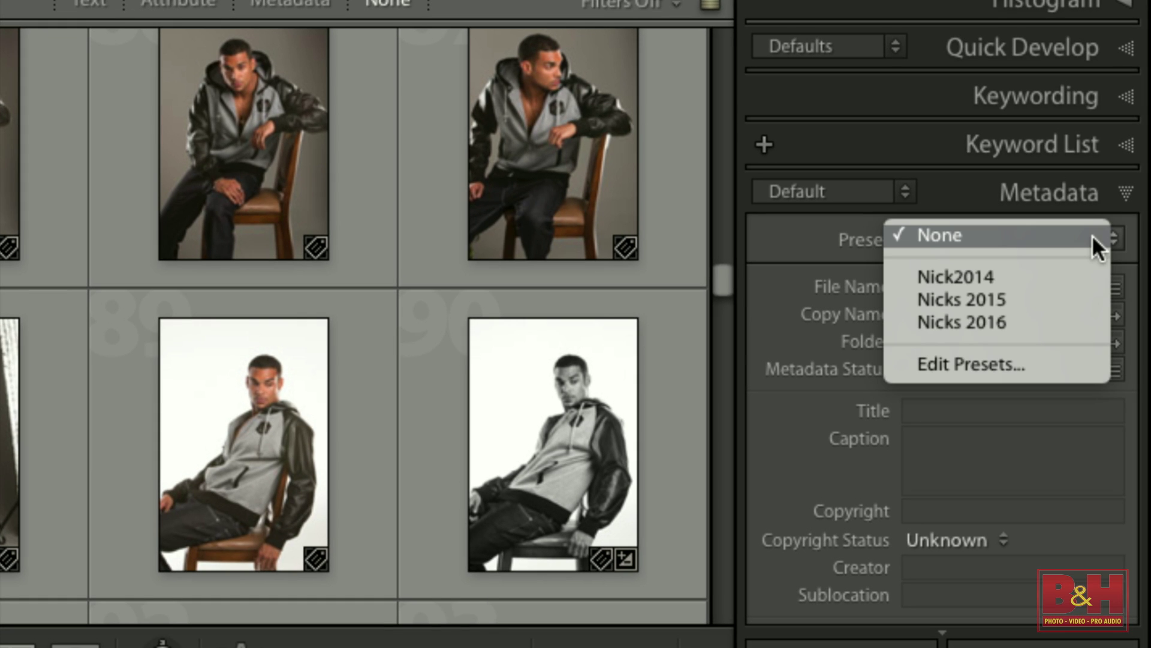
{"action": "left_click", "coordinate": [1066, 362]}
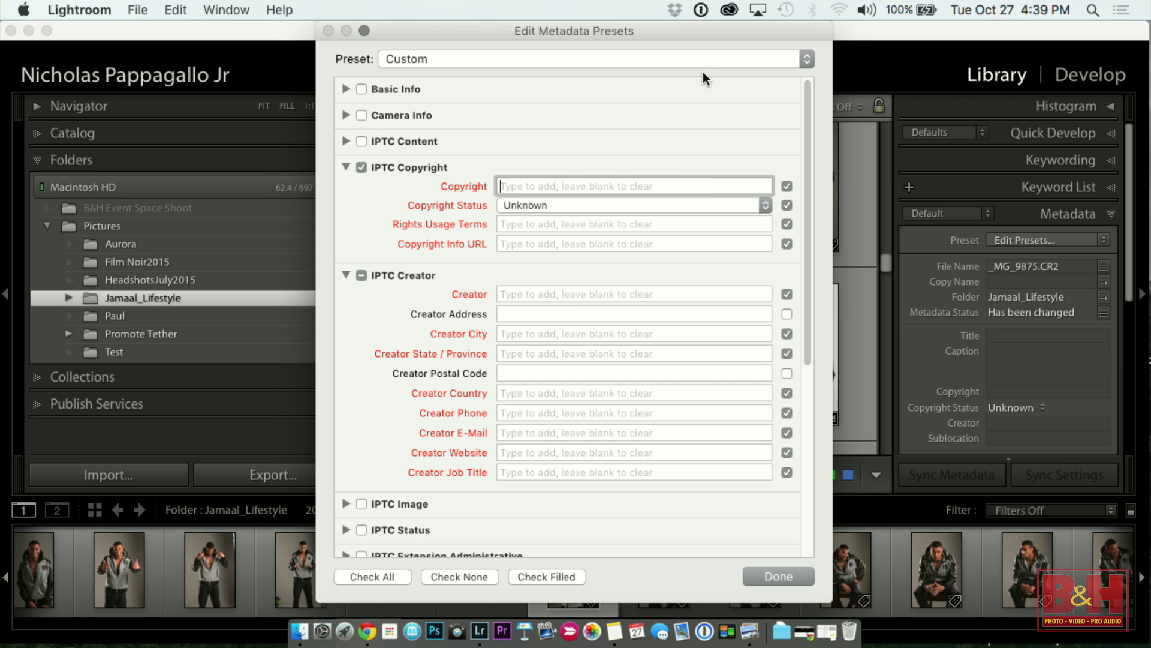
{"action": "left_click", "coordinate": [705, 62]}
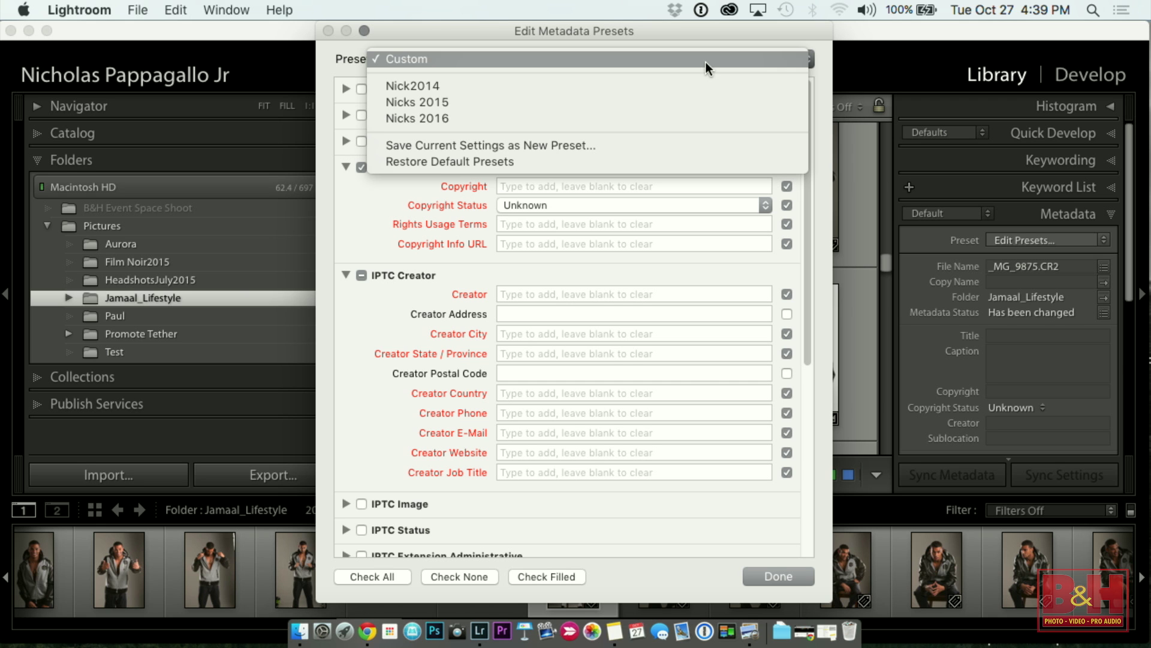
{"action": "left_click", "coordinate": [688, 100]}
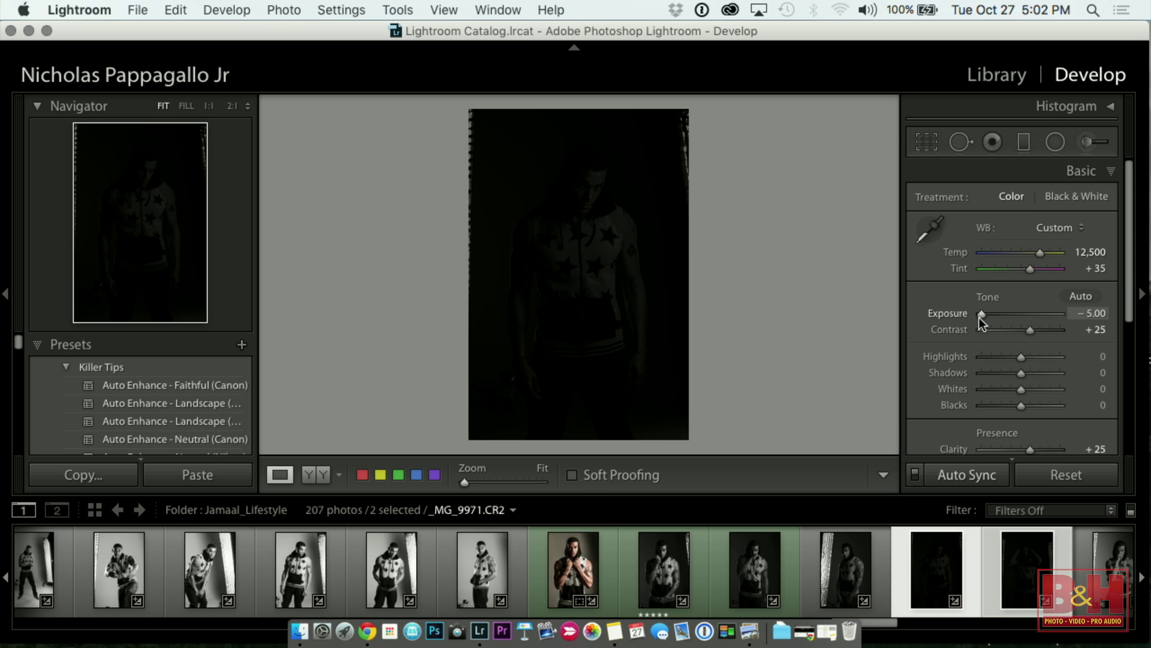
Brighten _MG_9971.CR2 to Exposure +4.00 and return to the Library grid.
{"action": "left_click_drag", "start_coordinate": [980, 317], "coordinate": [1049, 317]}
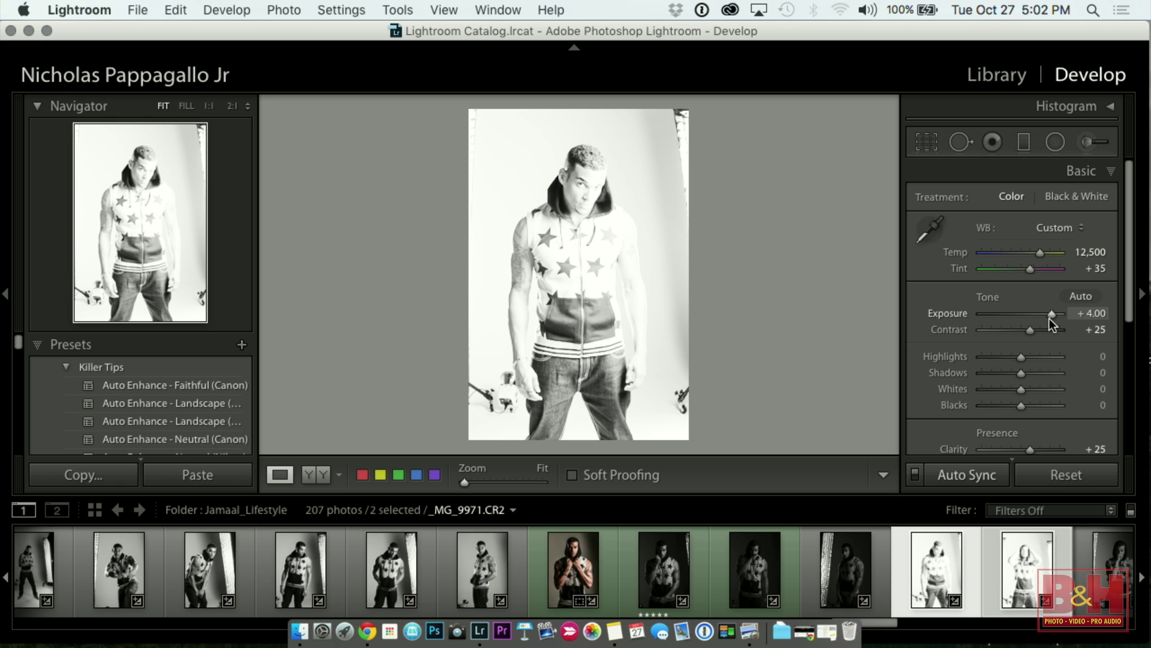
{"action": "key", "text": "g"}
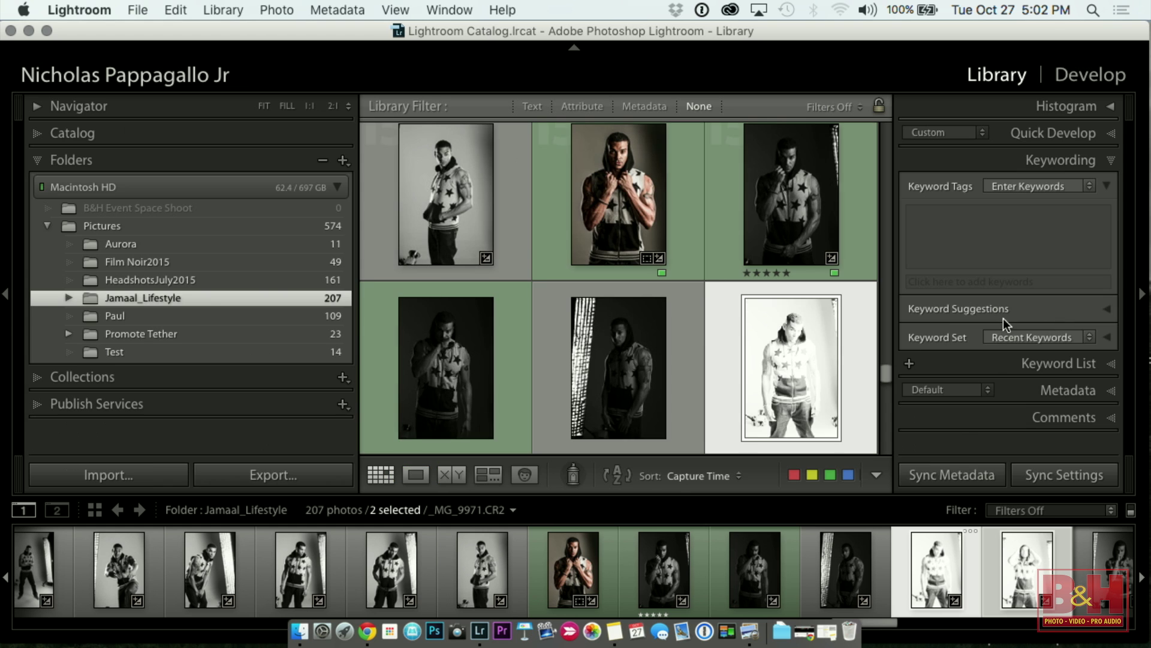